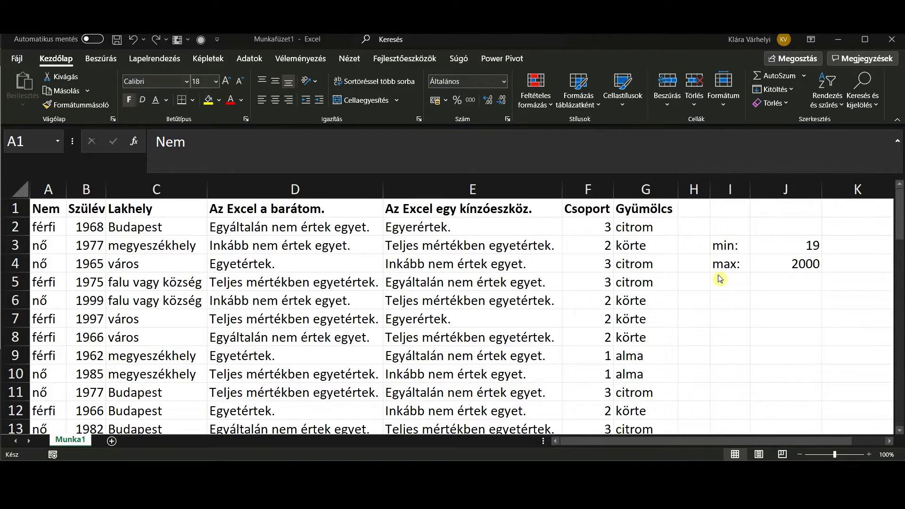
Step: Delete the min and max helper values in I2:K5 beside the table
left_click_drag(724, 234, 824, 283)
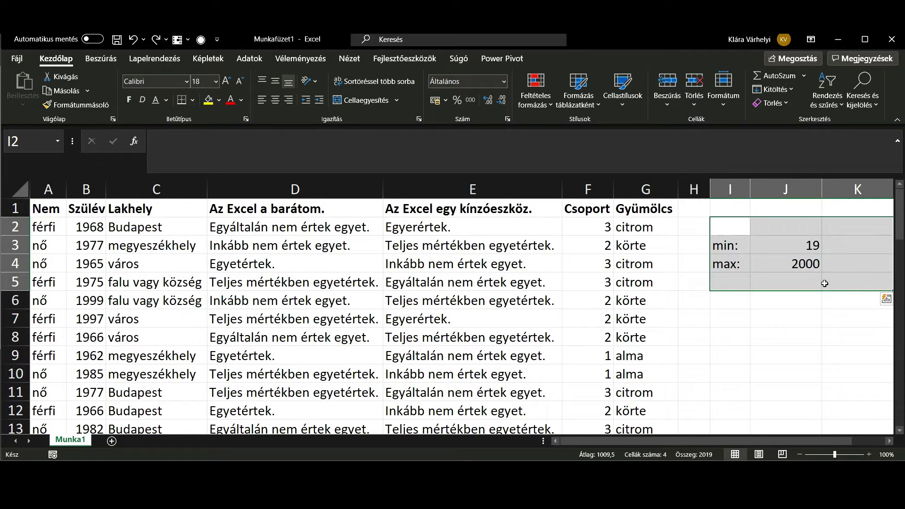
key("Delete")
scroll(208, 332, "down", 3)
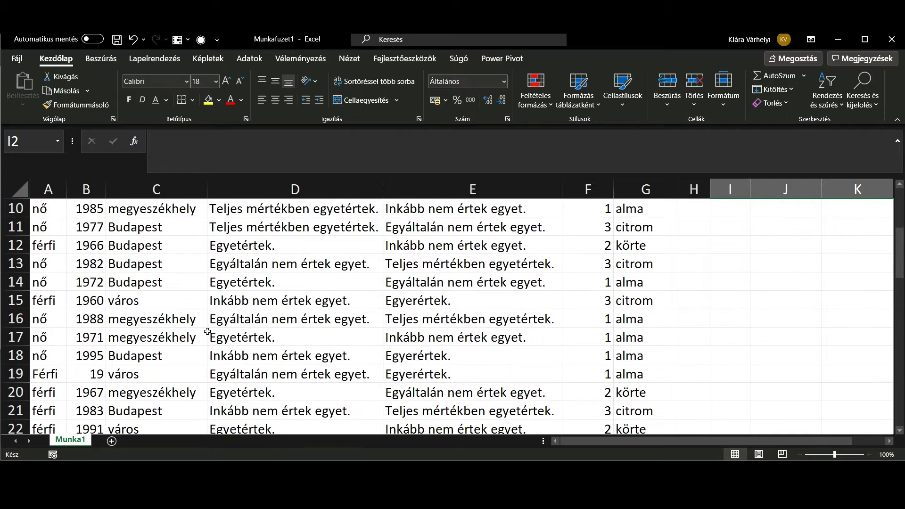
scroll(208, 331, "down", 3)
scroll(92, 271, "up", 1)
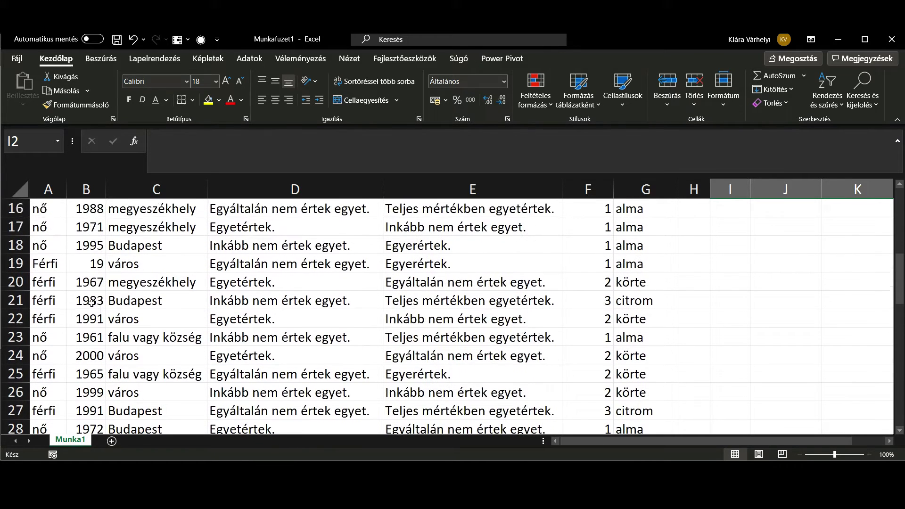
Step: Clear the implausible birth year 19 from cell B19
left_click(92, 265)
key("Delete")
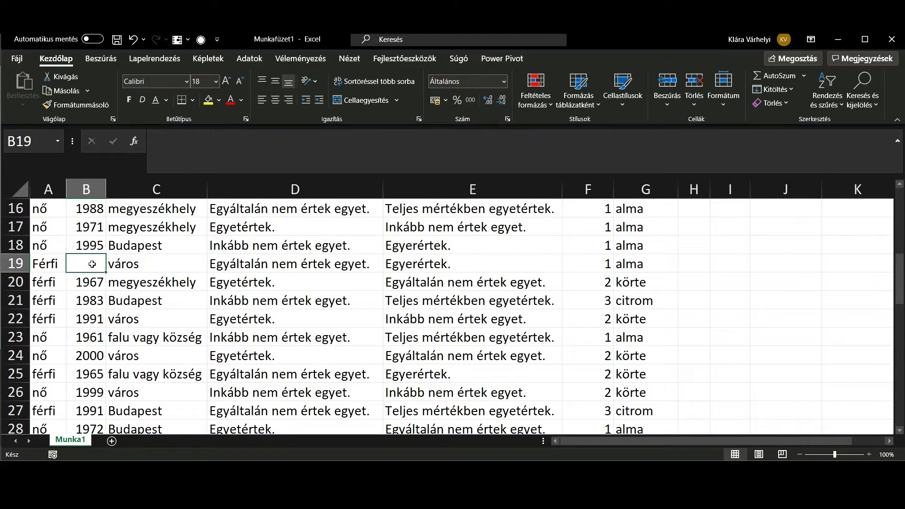
scroll(92, 264, "up", 5)
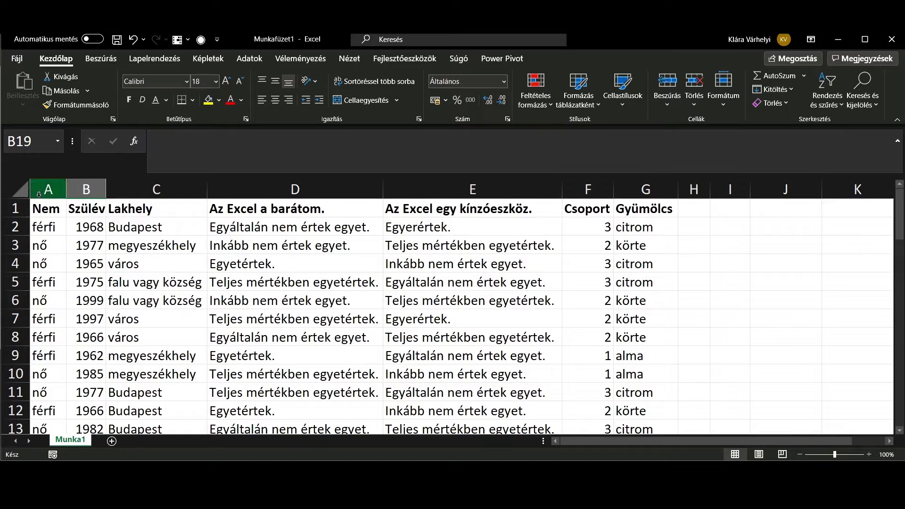
left_click(56, 205)
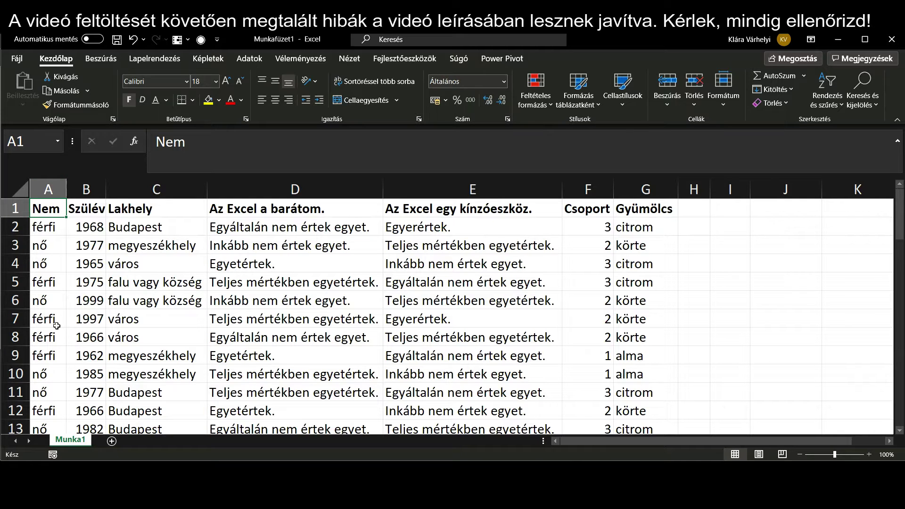
Step: Open the Keresés és csere dialog on its Csere (Replace) tab via Find & Select
left_click(875, 96)
left_click(709, 233)
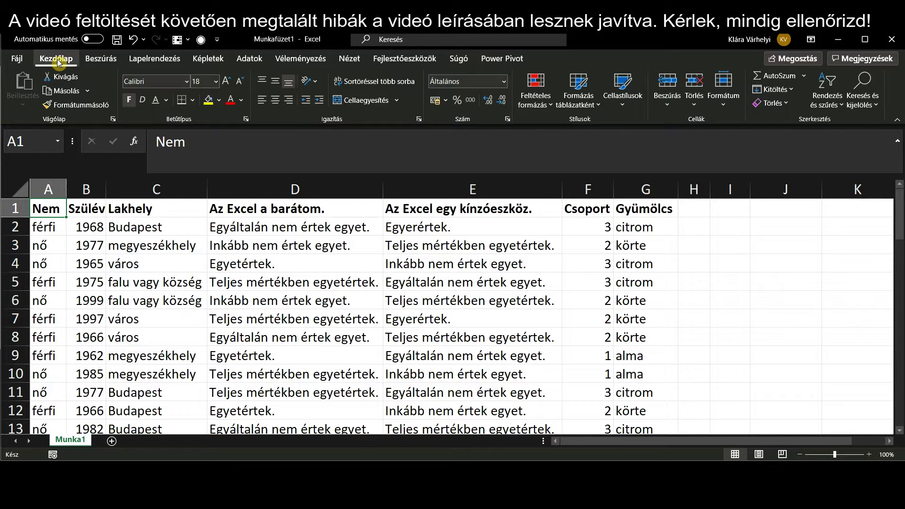
left_click(876, 107)
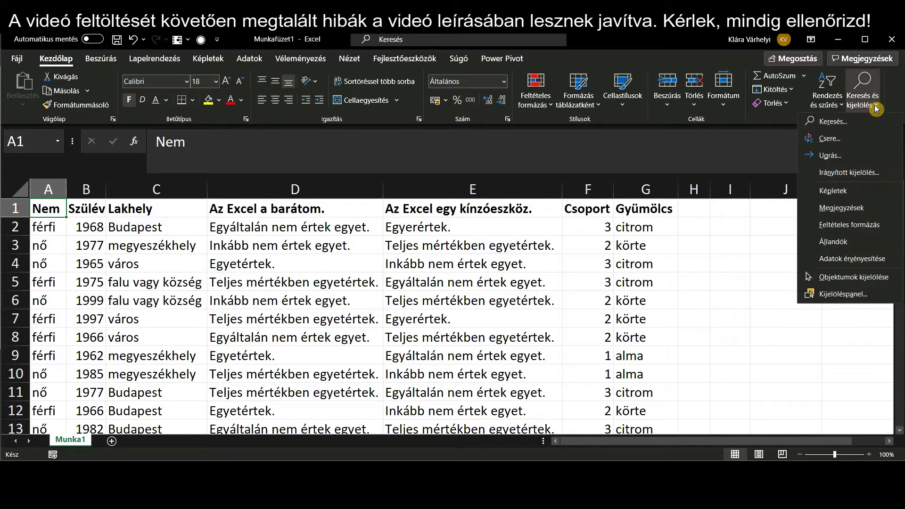
left_click(851, 140)
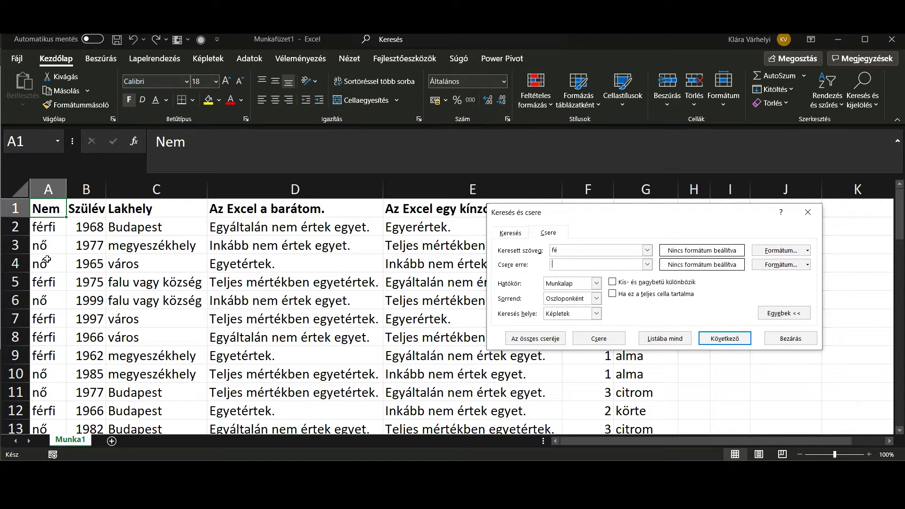
Step: Set férfi as the search text and 1 as the replacement, then locate the first match in A2
left_click(547, 250)
left_click(574, 265)
left_click(540, 257)
left_click(510, 233)
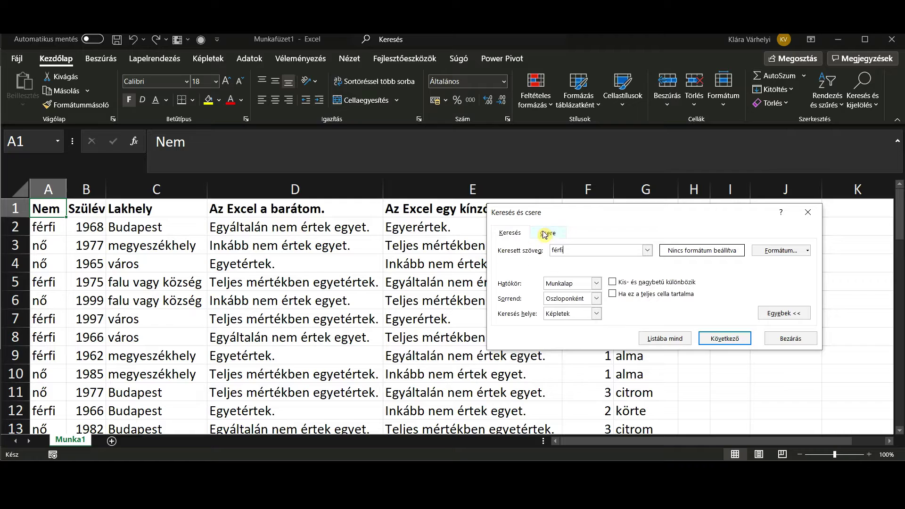
left_click(546, 233)
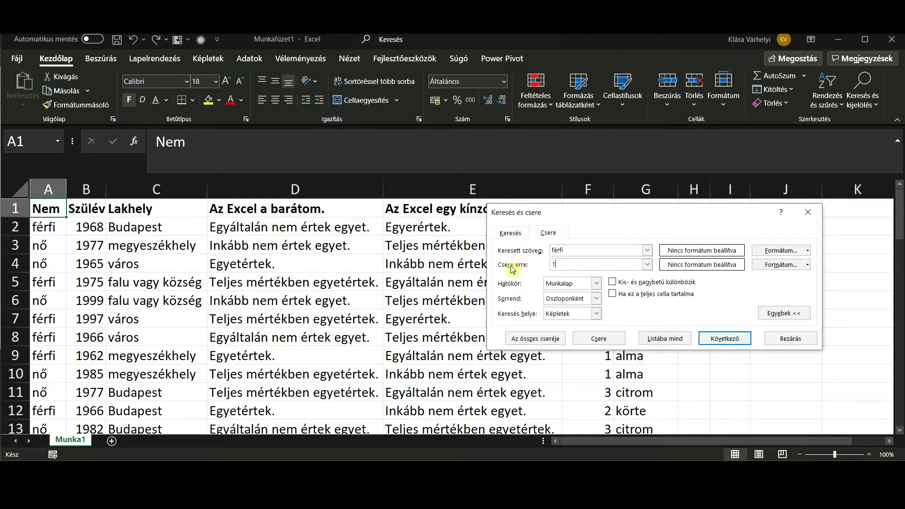
left_click(47, 209)
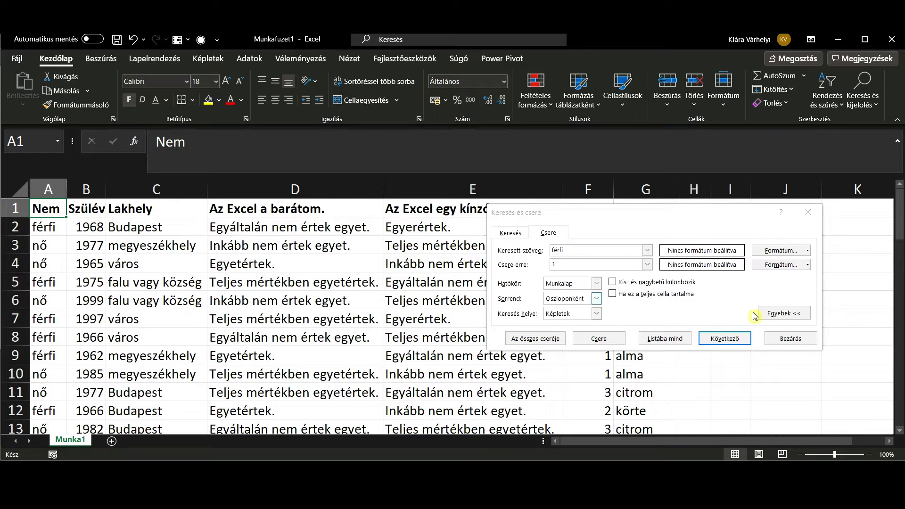
left_click(742, 339)
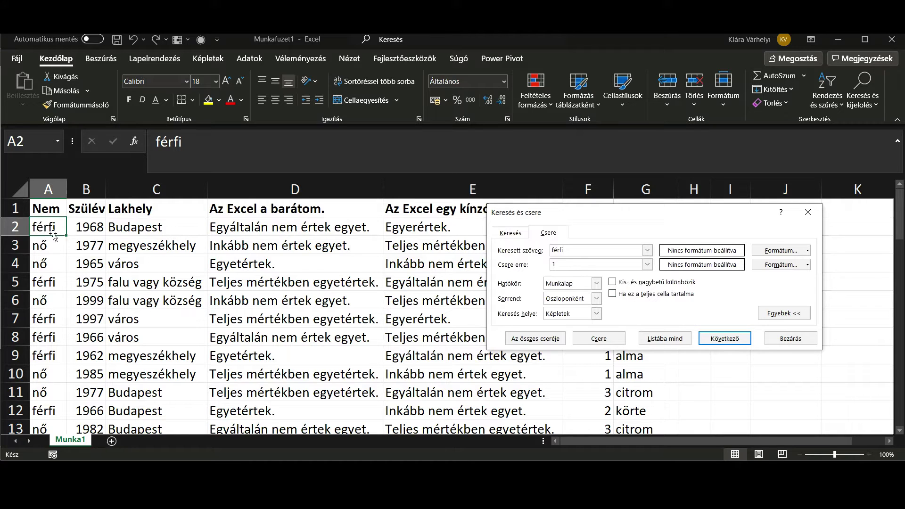
Step: Replace férfi with 1 one at a time in A2, A5, A7 and A8
left_click(608, 344)
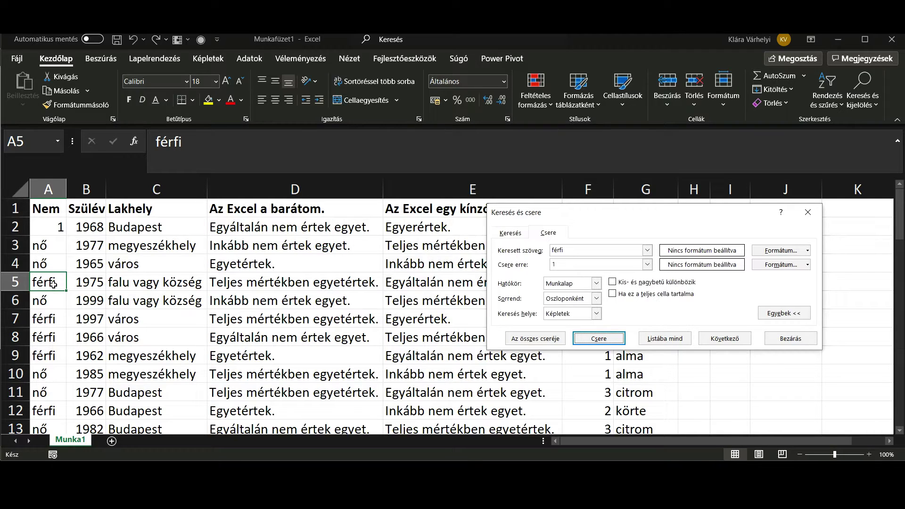
left_click(601, 339)
left_click(607, 340)
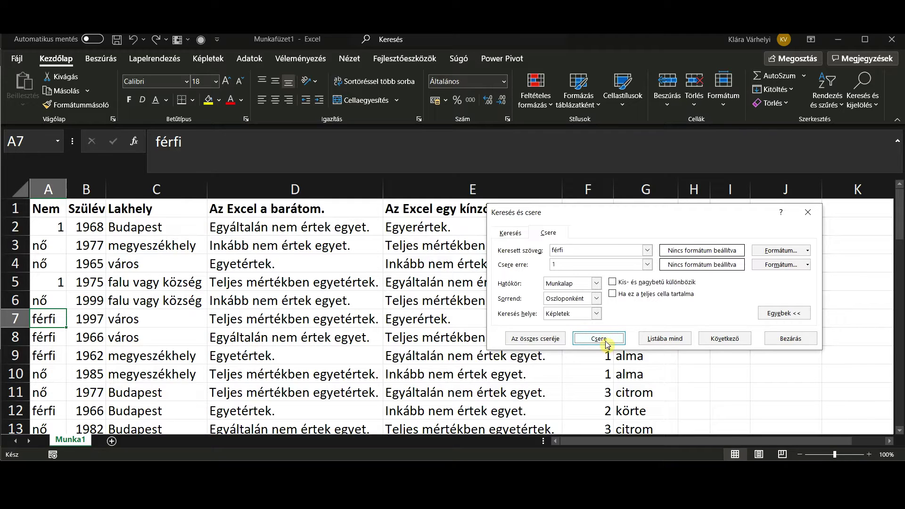
left_click(611, 339)
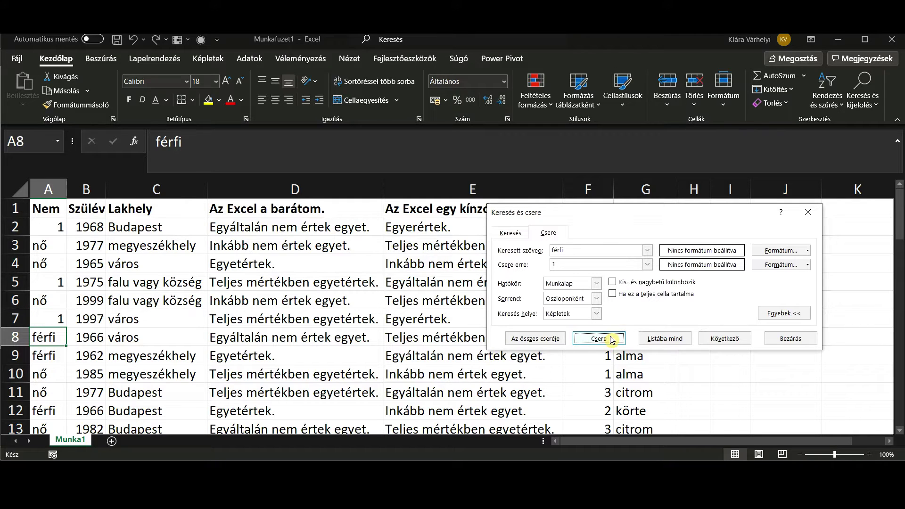
left_click(611, 339)
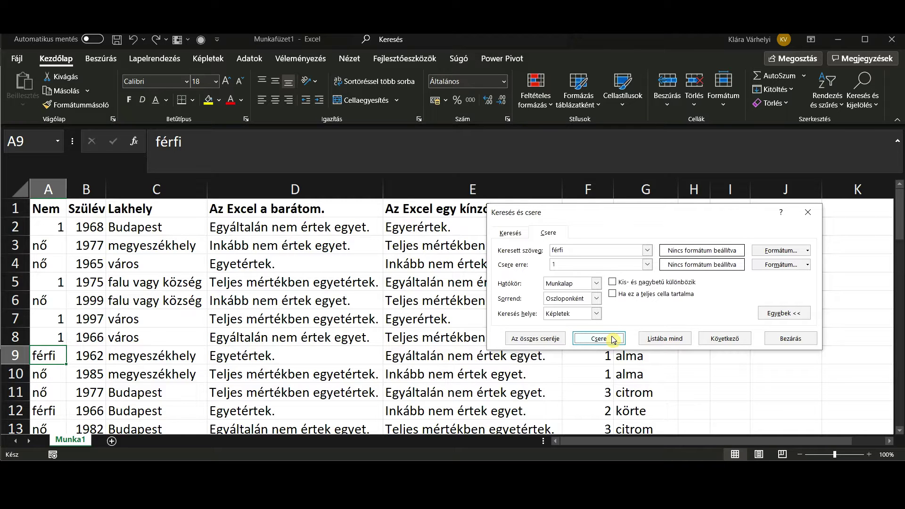
Step: Select the entire Nem column (A) to limit the replacement
scroll(155, 337, "down", 6)
scroll(160, 335, "down", 5)
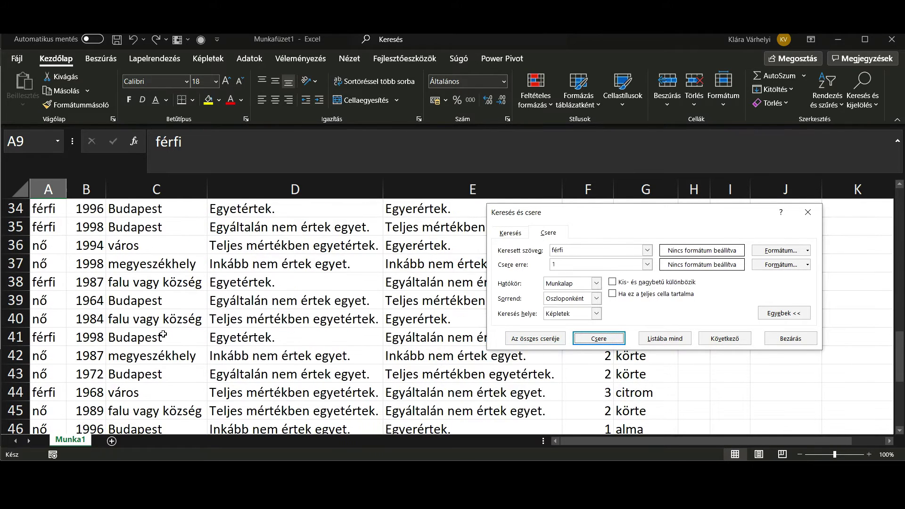
scroll(163, 333, "down", 6)
scroll(163, 334, "up", 6)
scroll(163, 333, "down", 2)
scroll(163, 333, "up", 3)
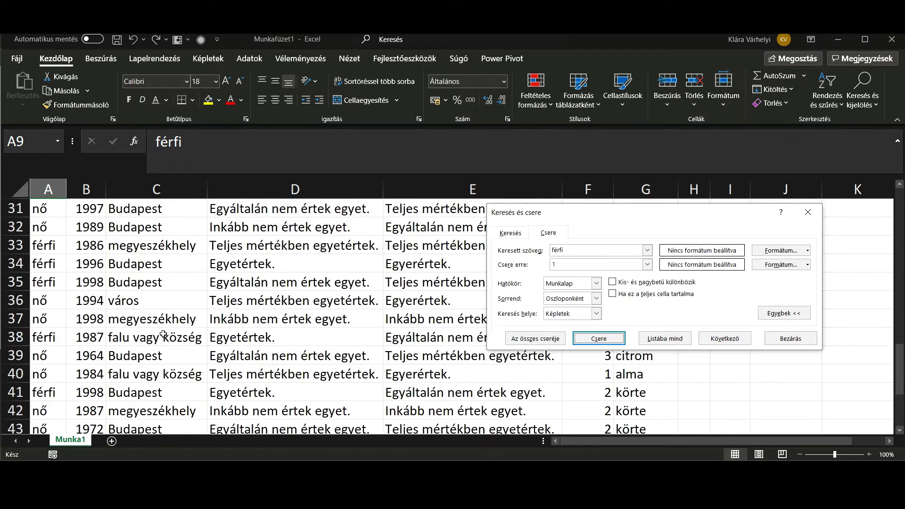
scroll(163, 335, "up", 9)
scroll(163, 335, "up", 1)
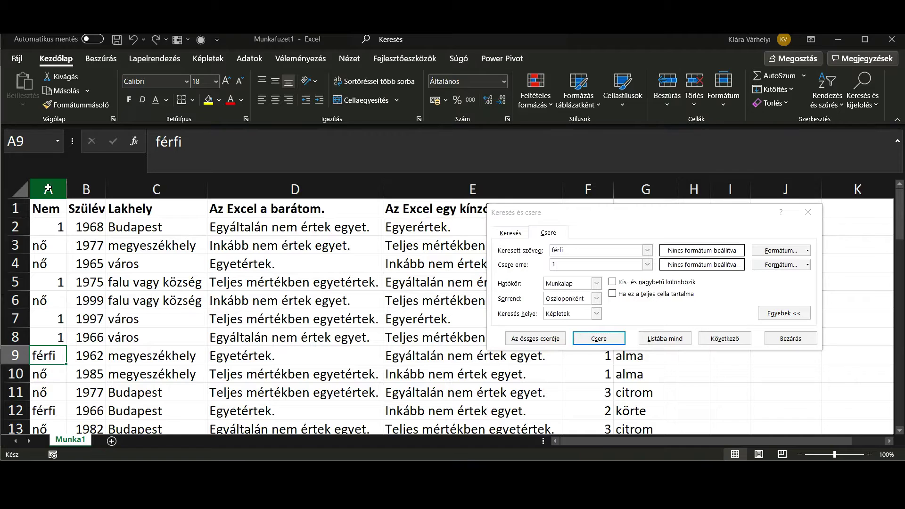
left_click(49, 186)
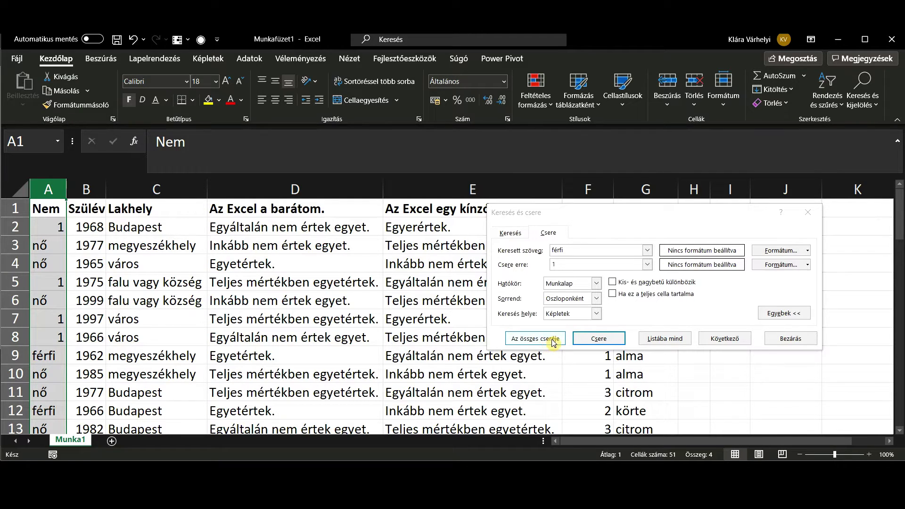
Step: With Match case on, replace all 18 lowercase férfi entries with 1
left_click(669, 283)
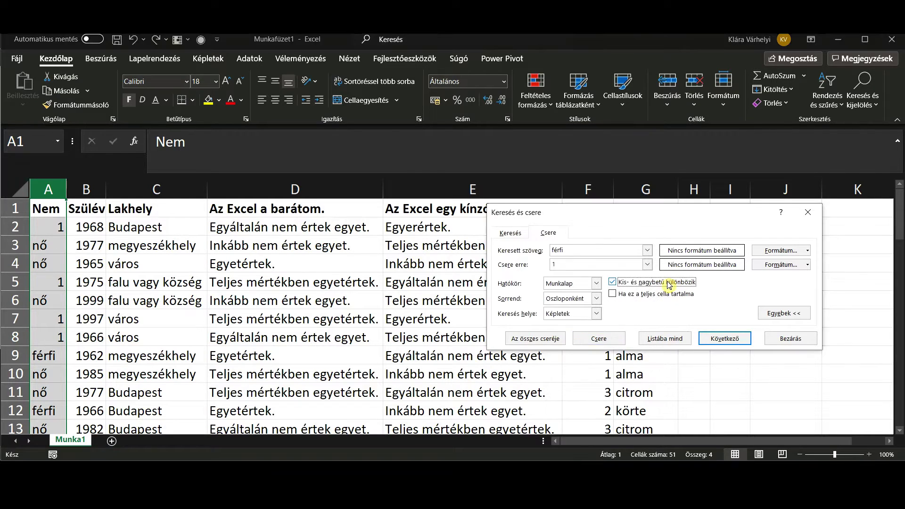
left_click(542, 338)
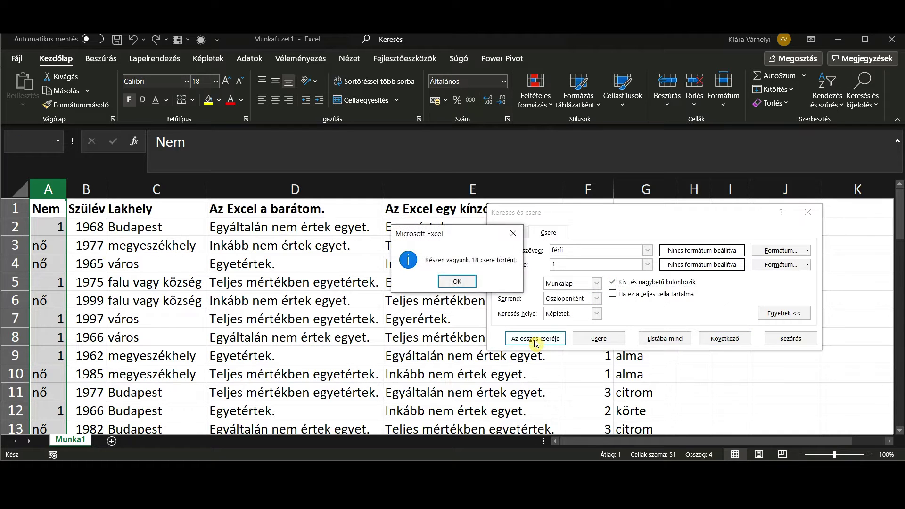
left_click(457, 281)
scroll(36, 319, "down", 1)
scroll(36, 319, "down", 4)
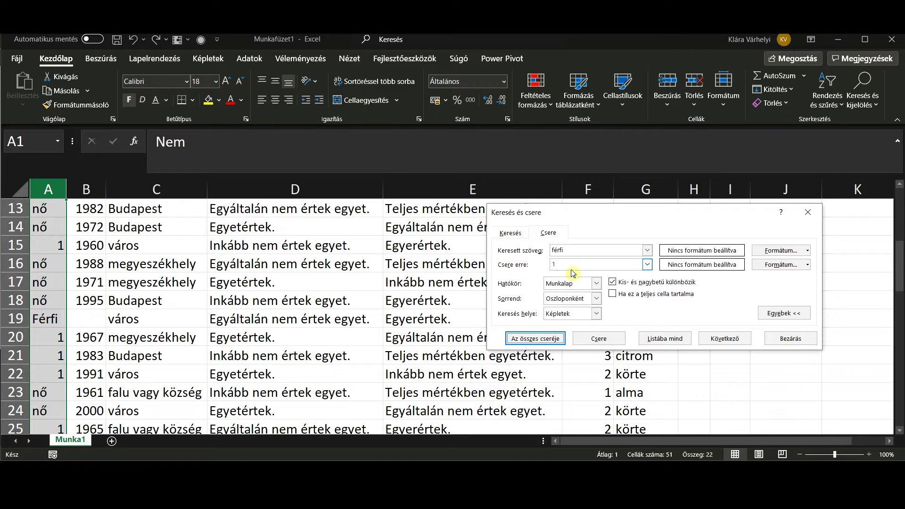
Step: Turn Match case off and replace the remaining capitalised Férfi in A19 with 1
left_click(612, 281)
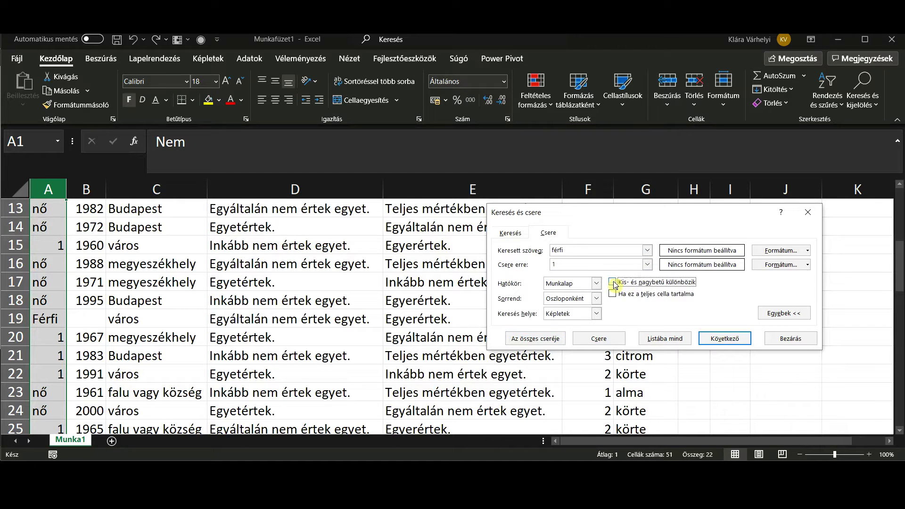
left_click(536, 339)
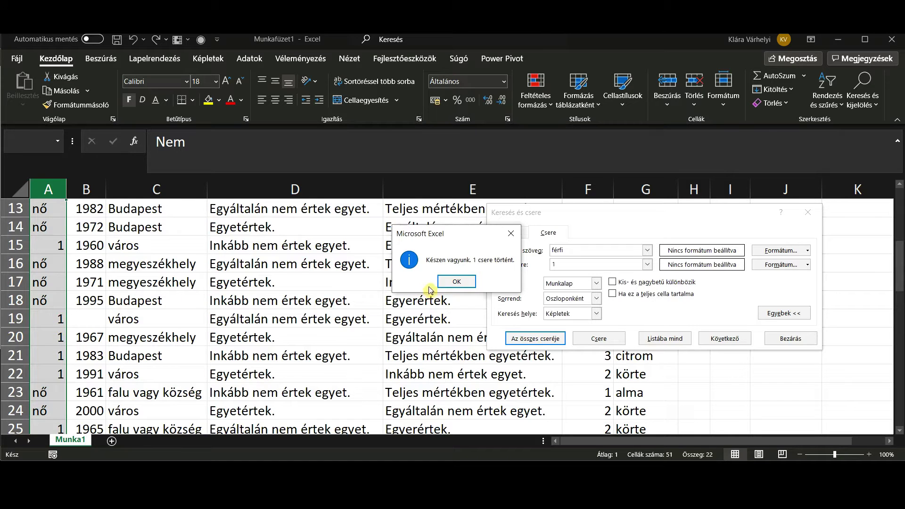
left_click(456, 281)
scroll(62, 282, "down", 6)
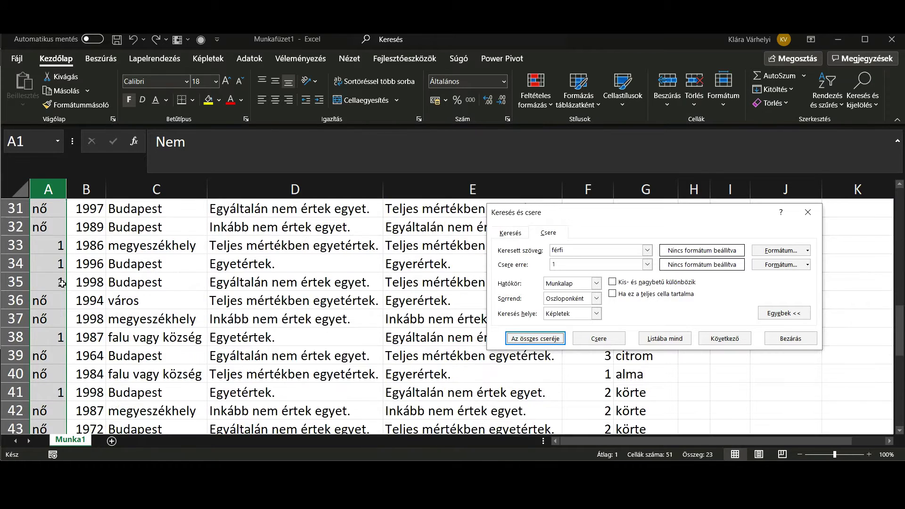
scroll(62, 282, "down", 7)
scroll(62, 283, "up", 5)
scroll(62, 282, "up", 6)
scroll(62, 283, "up", 6)
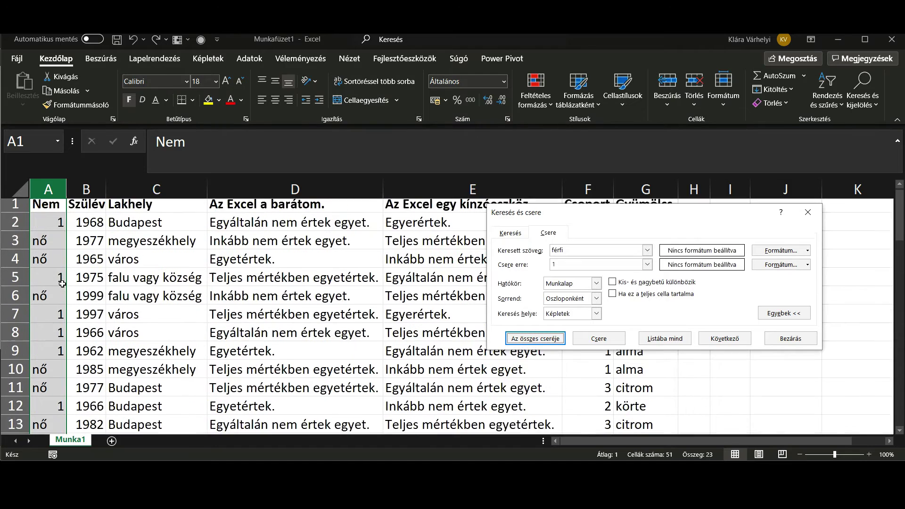
Step: Replace all 27 nő entries in the Nem column with 2
left_click(585, 249)
type("nő")
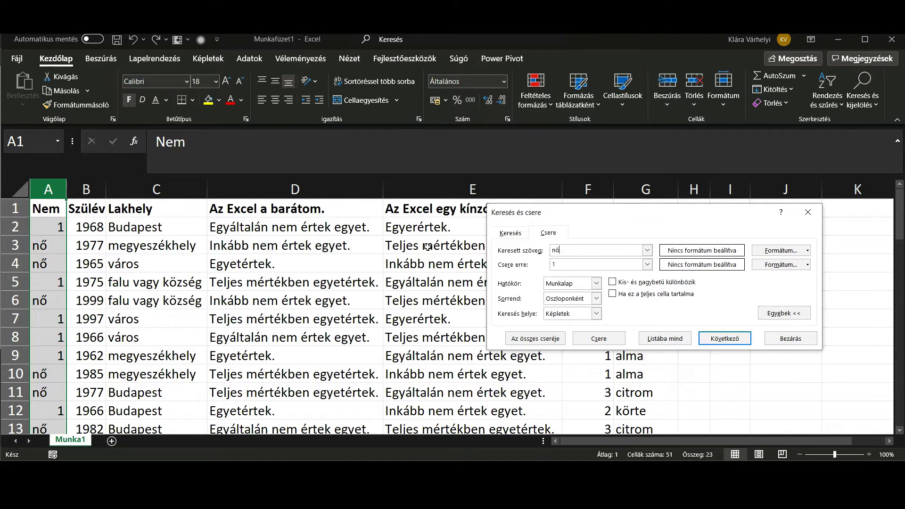
double_click(593, 263)
type("2")
left_click(546, 342)
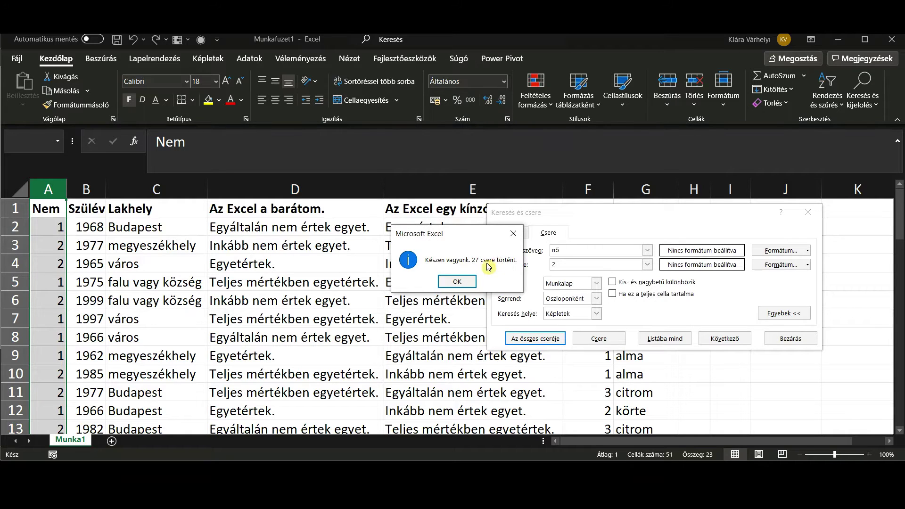
left_click(462, 286)
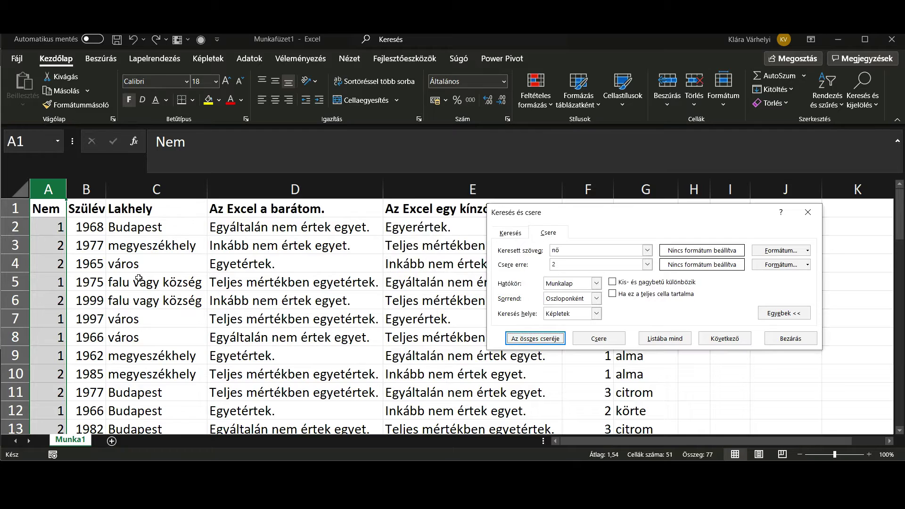
scroll(46, 218, "down", 1)
scroll(46, 218, "down", 4)
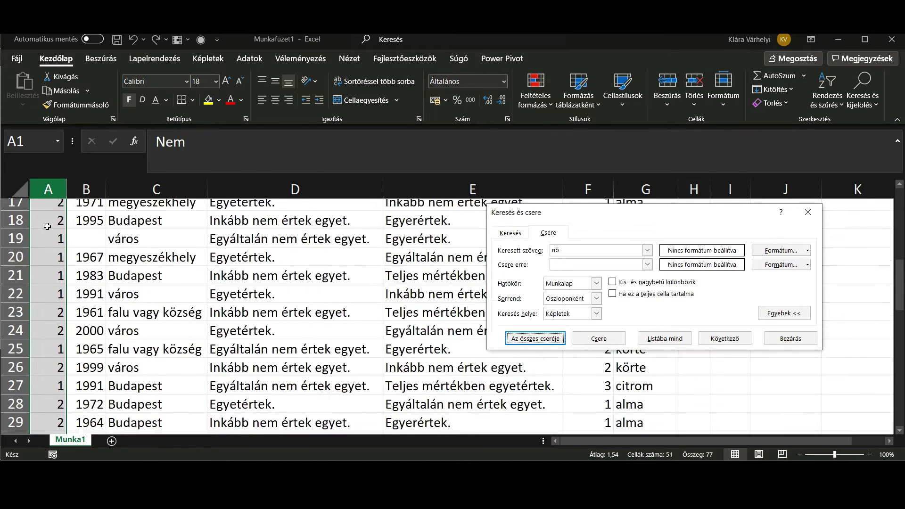
scroll(46, 221, "down", 9)
scroll(46, 226, "down", 3)
scroll(48, 238, "up", 6)
scroll(47, 238, "up", 11)
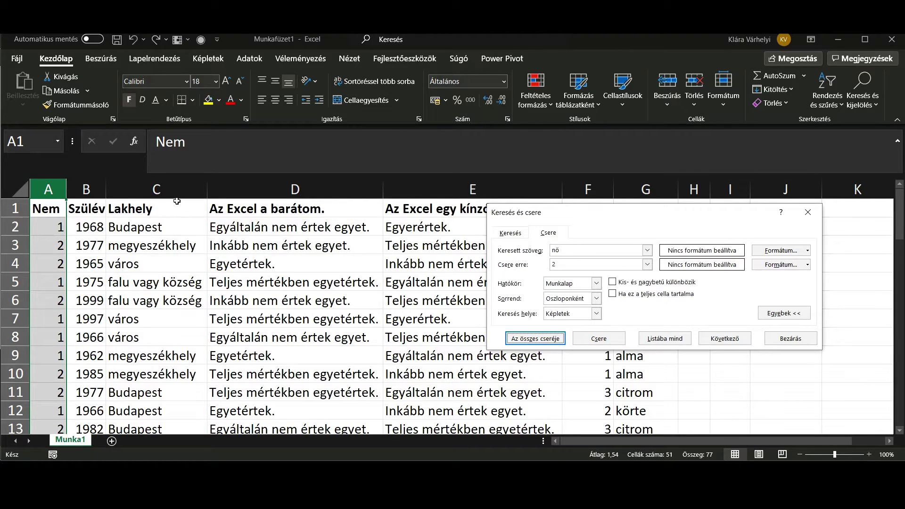
Step: In column C, replace every falu vagy község entry with 1
left_click(179, 181)
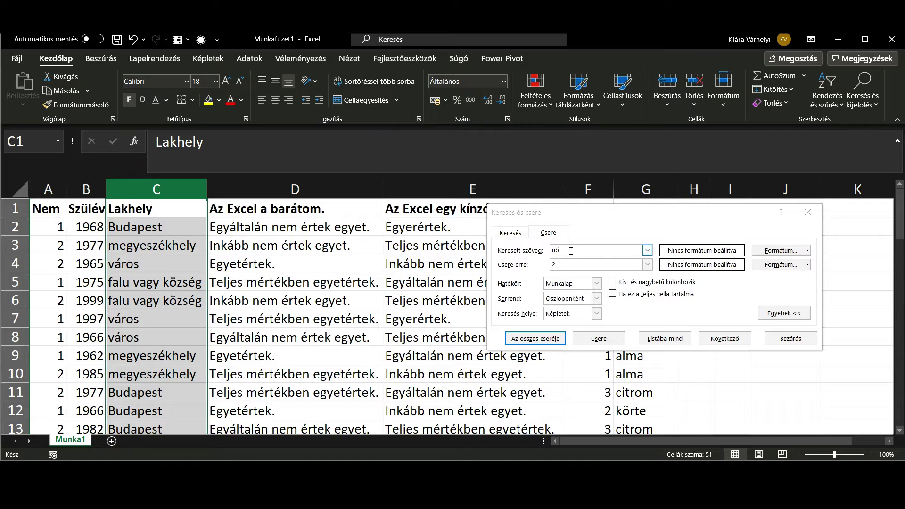
left_click(571, 251)
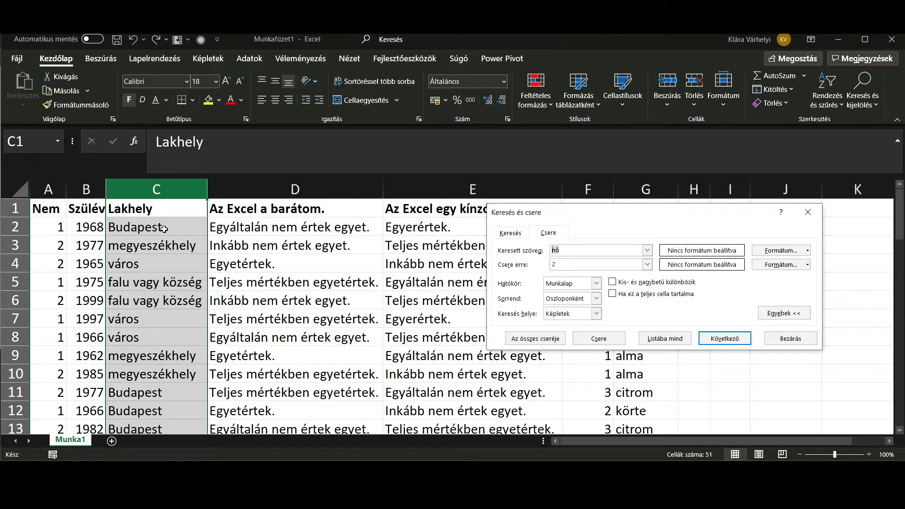
type("falu ")
type("vagy közs")
type("ég")
double_click(553, 265)
type("1")
left_click(550, 342)
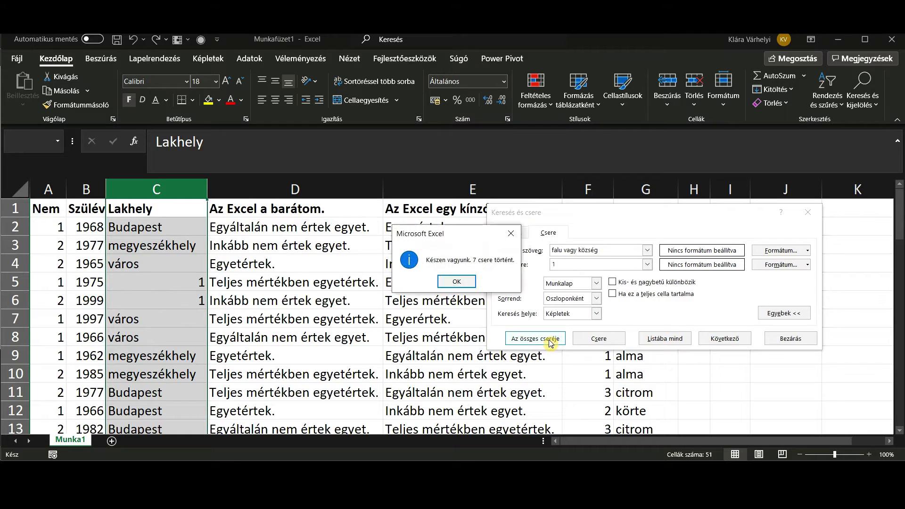
left_click(456, 282)
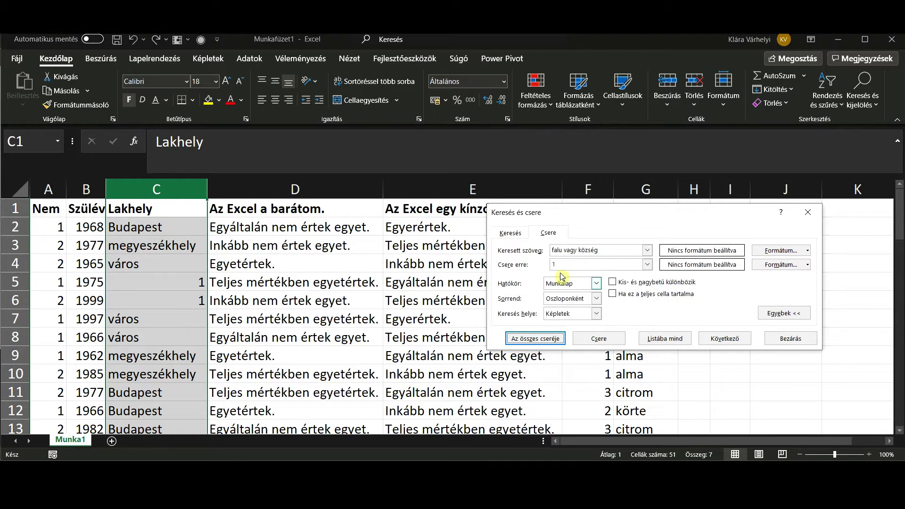
Step: Replace all 11 város entries in column C with 2
left_click(579, 250)
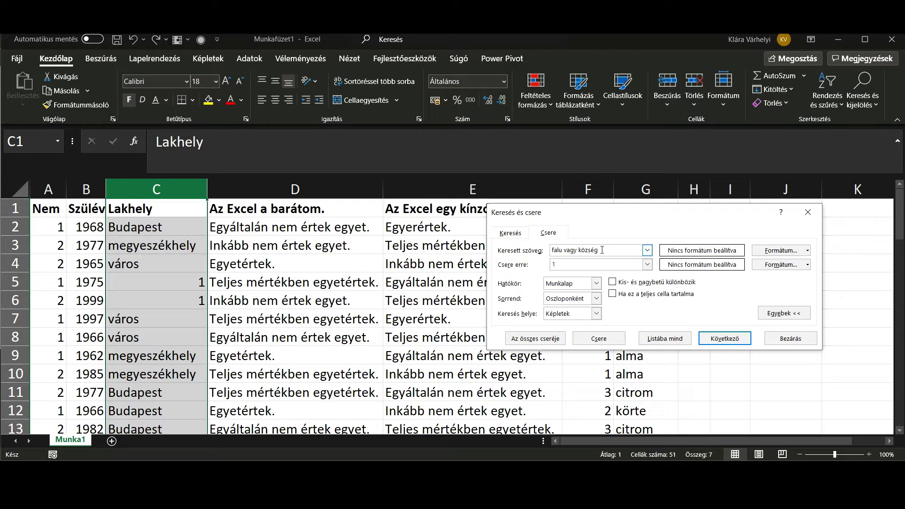
left_click_drag(602, 250, 535, 251)
type("város")
double_click(599, 265)
type("2")
left_click(543, 342)
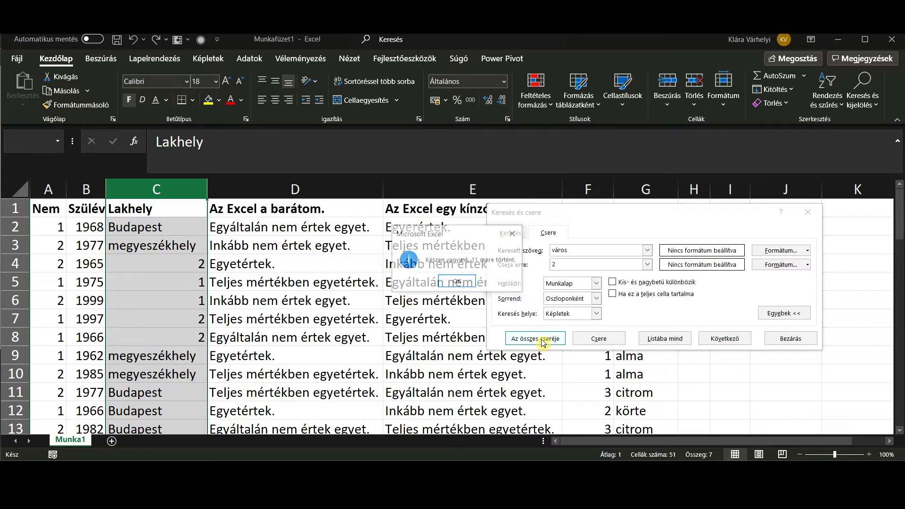
left_click(457, 282)
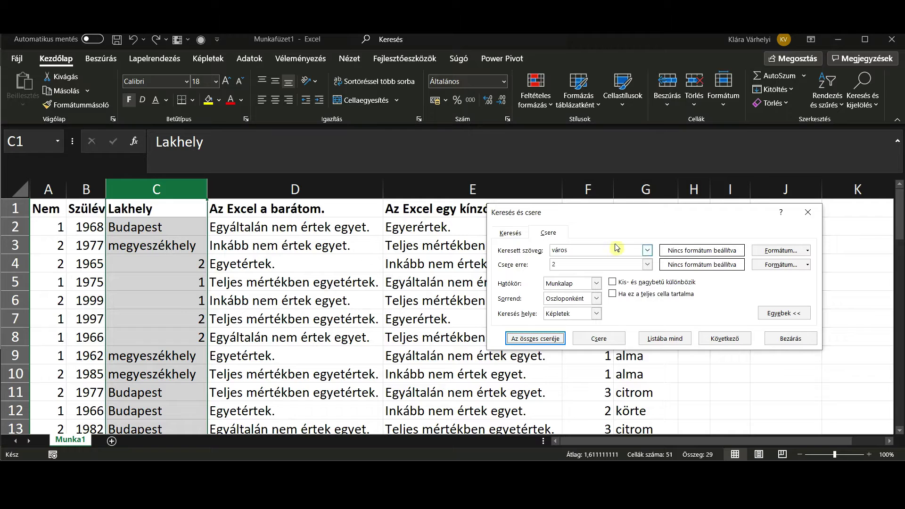
left_click(170, 247)
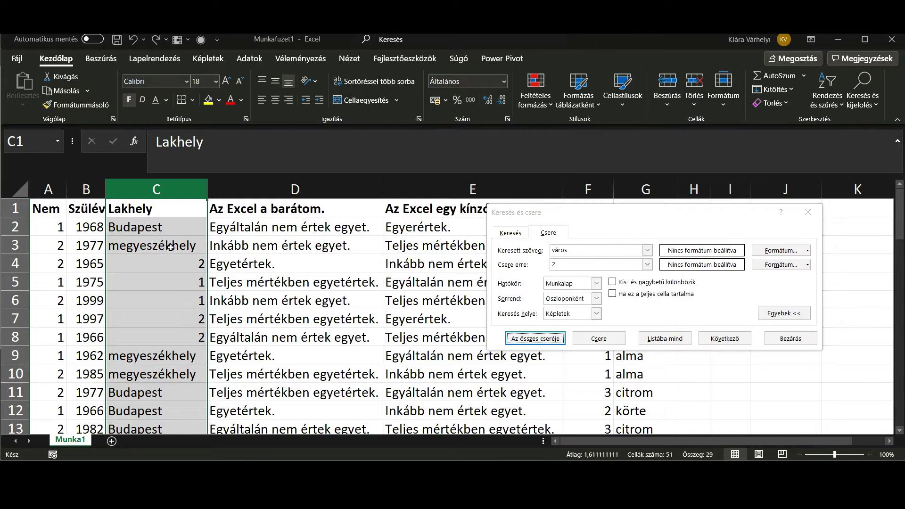
left_click(170, 247)
Step: Replace every megyeszékhely in column C with 3
left_click(156, 141)
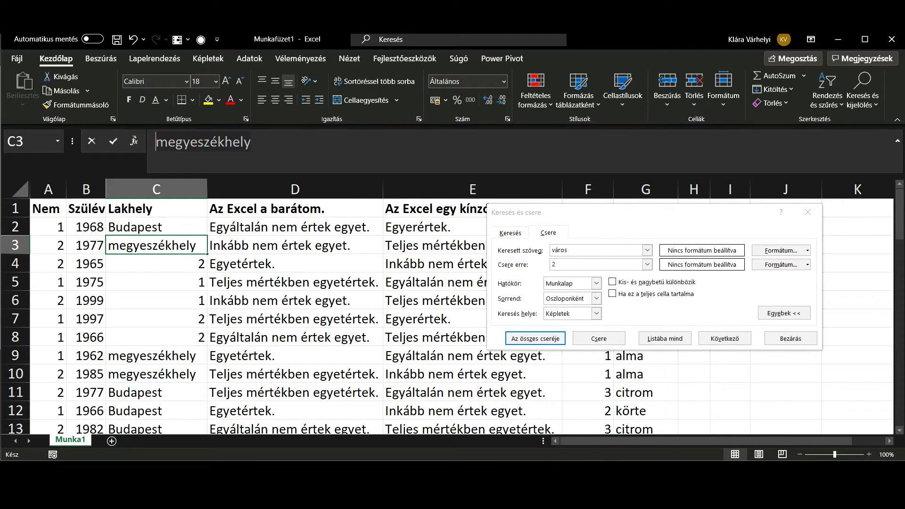
left_click(553, 255)
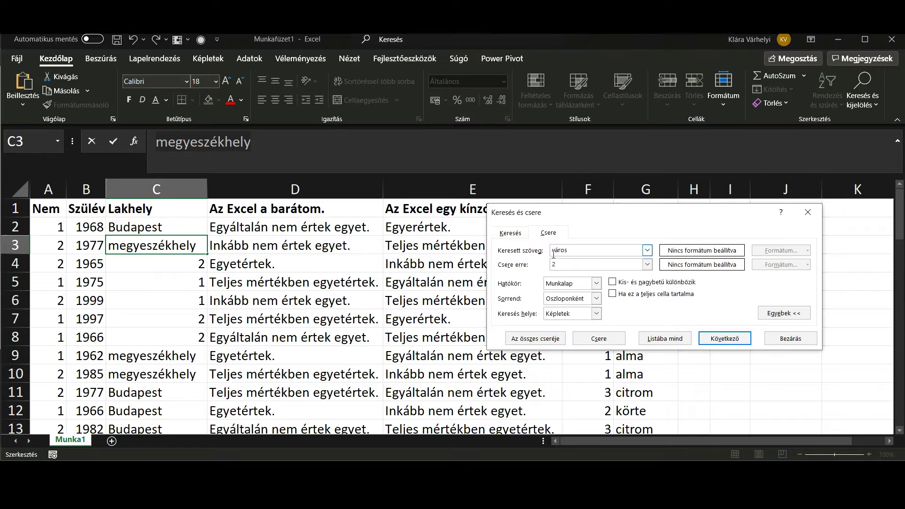
double_click(558, 250)
type("megyeszékhely")
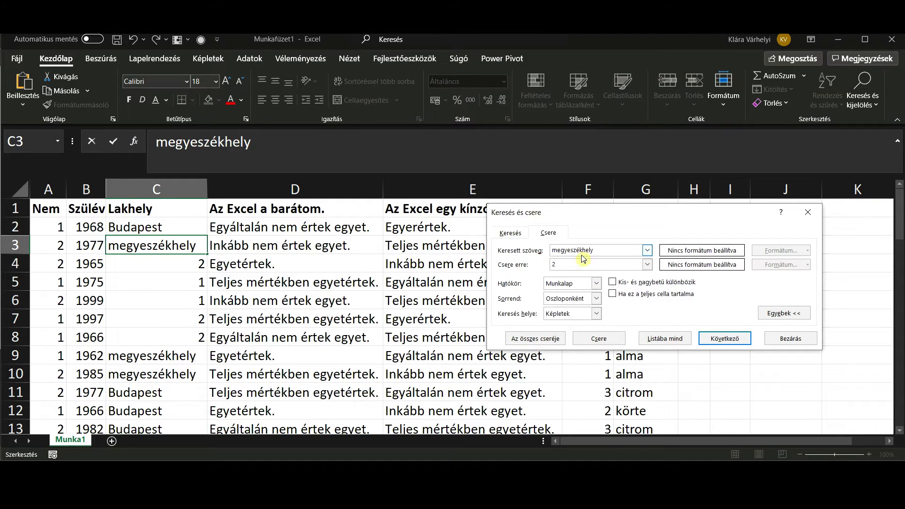
left_click(559, 265)
key("BackSpace")
type("3")
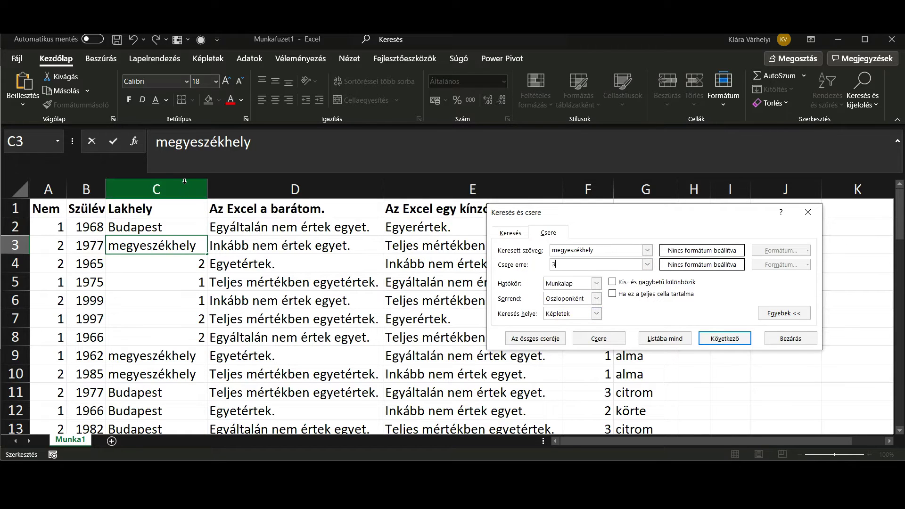
left_click(184, 181)
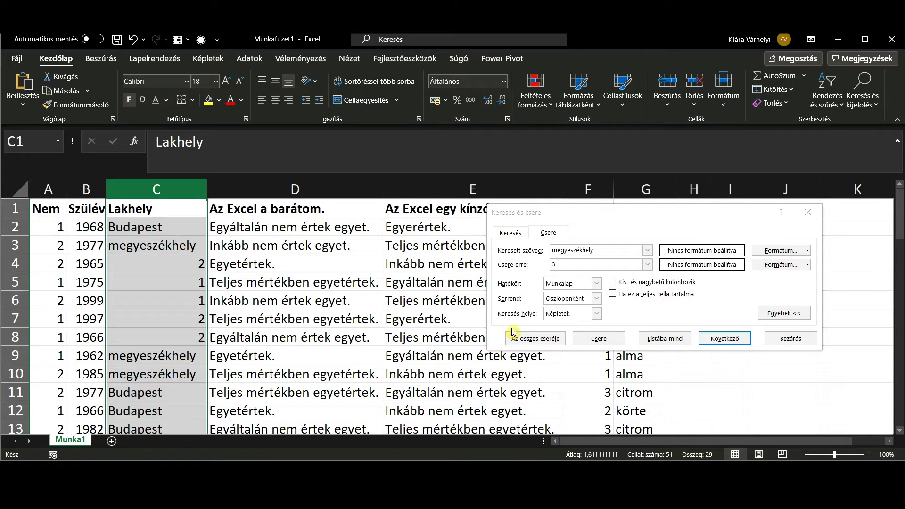
left_click(552, 340)
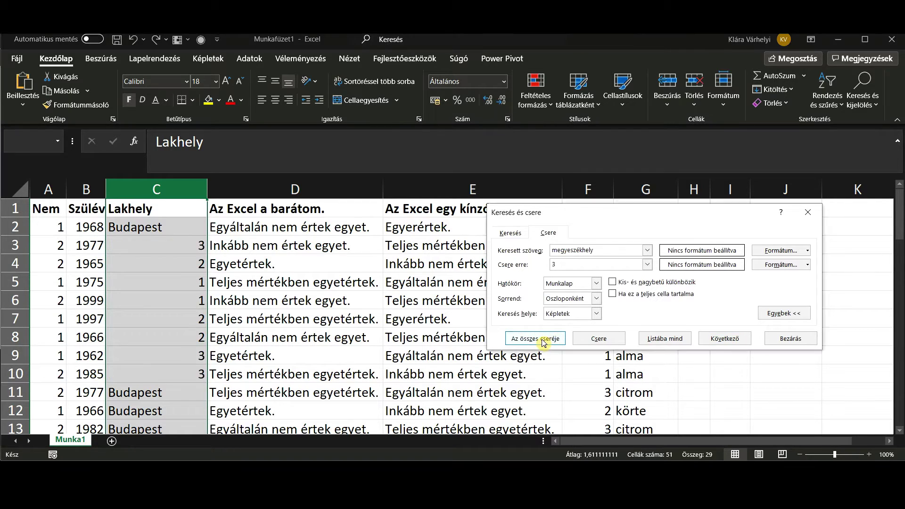
left_click(456, 282)
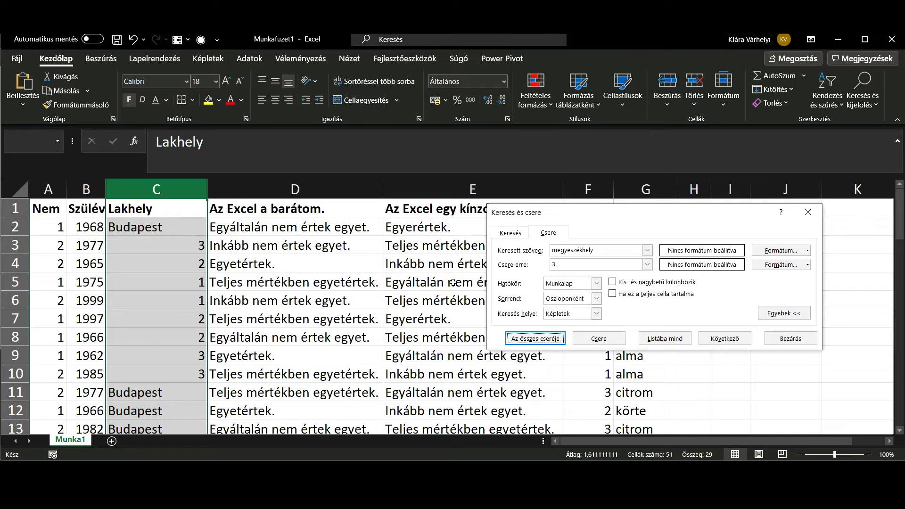
Step: Replace every Budapest in column C with 4
left_click(165, 227)
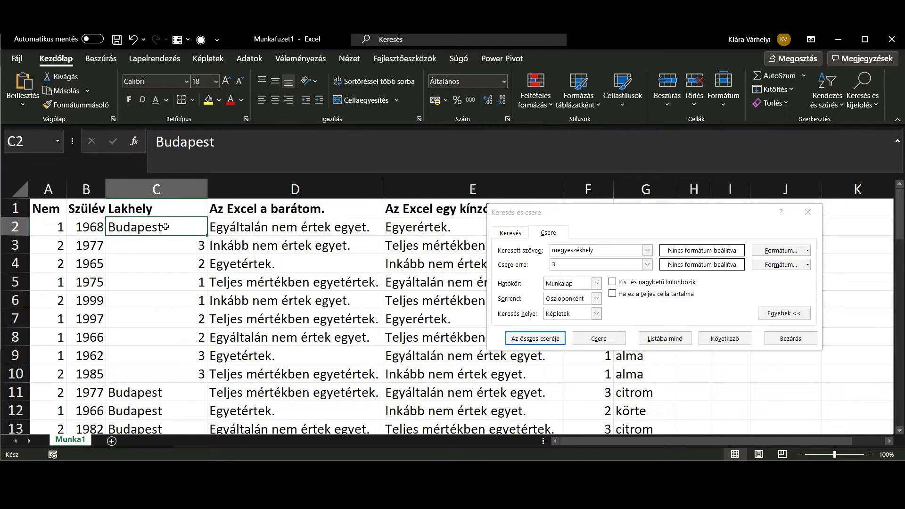
key("ctrl+c")
left_click(489, 247)
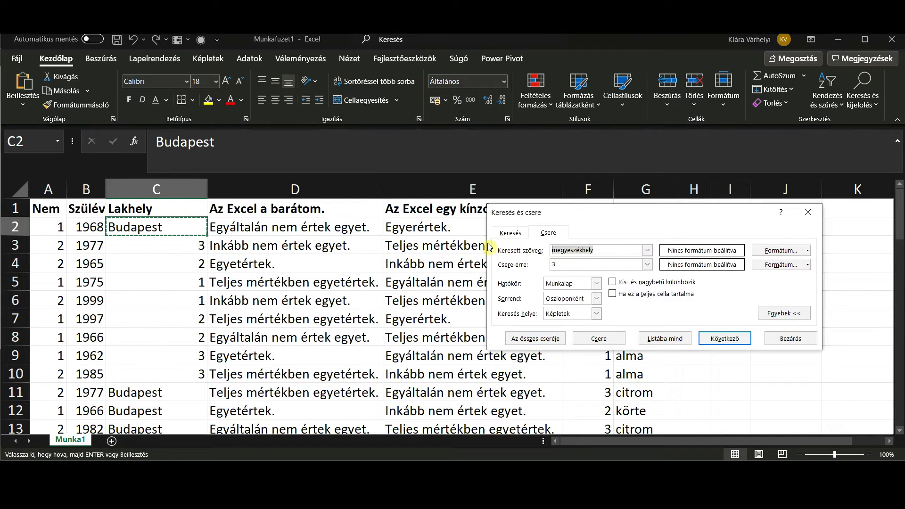
key("ctrl+v")
key("Tab")
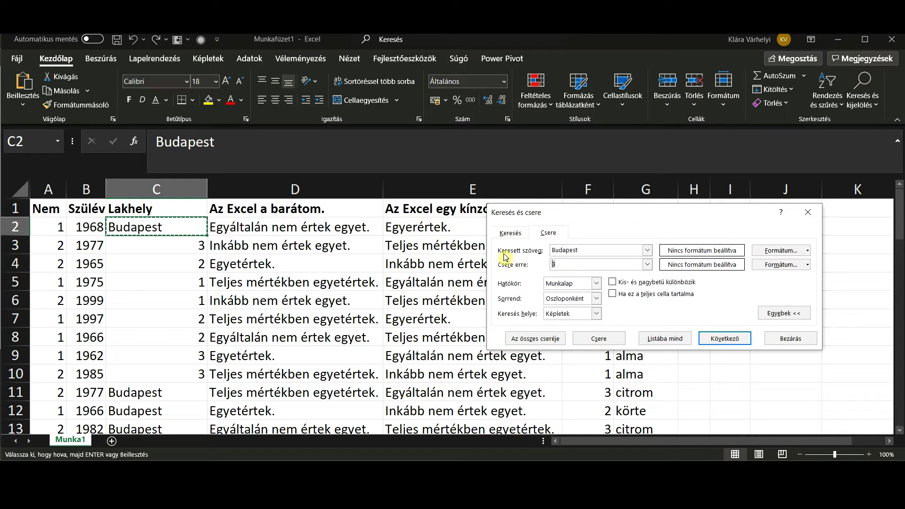
type("4")
left_click(179, 186)
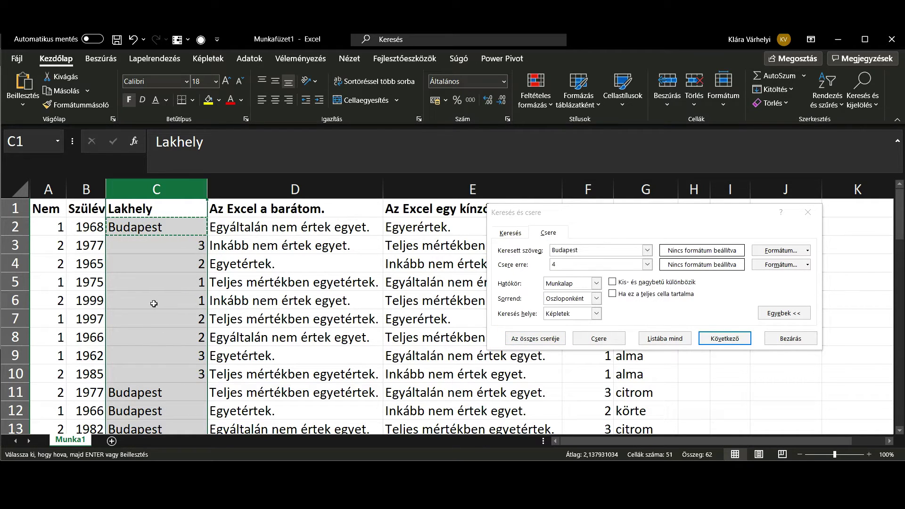
left_click(539, 339)
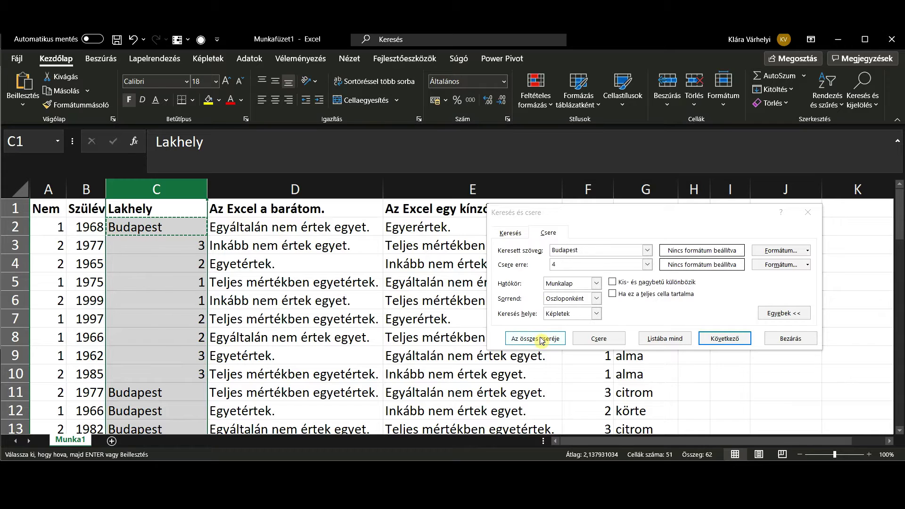
left_click(459, 283)
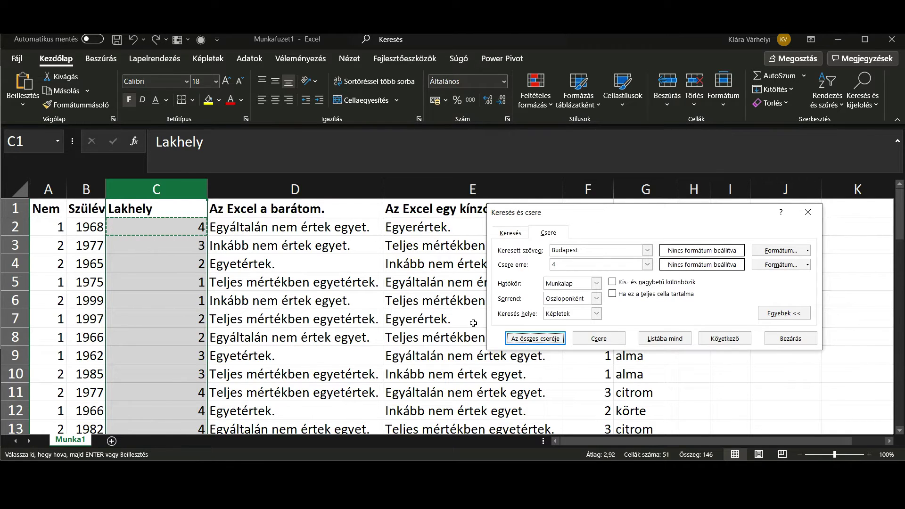
left_click(44, 206)
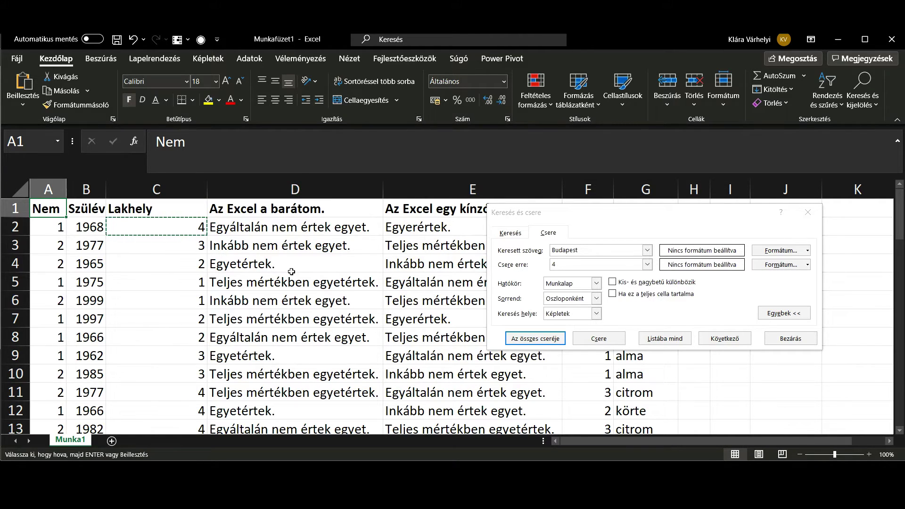
Step: Select columns D and E and move the Find and Replace window aside
left_click_drag(289, 209, 556, 209)
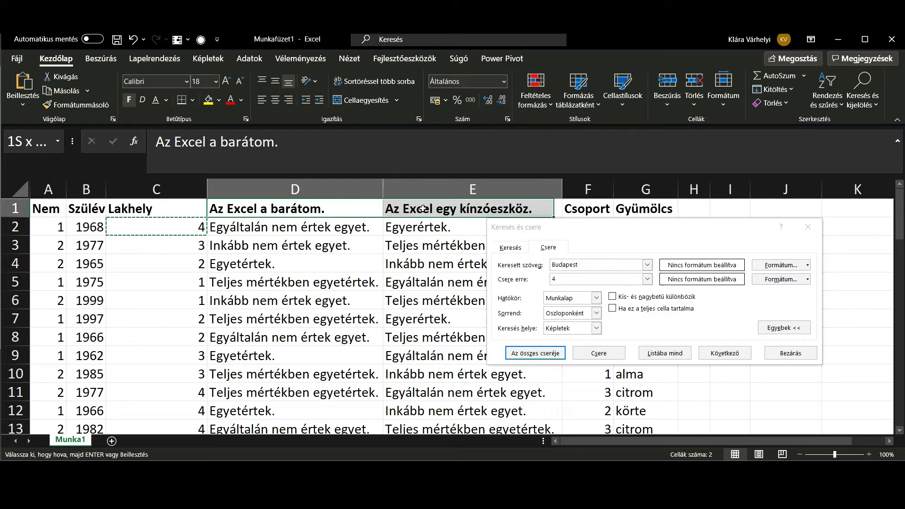
left_click(272, 264)
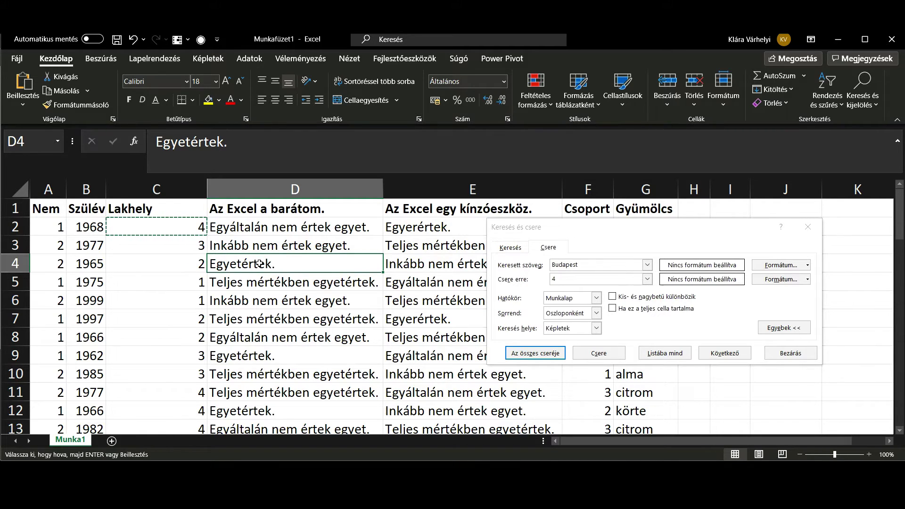
left_click_drag(256, 189, 473, 185)
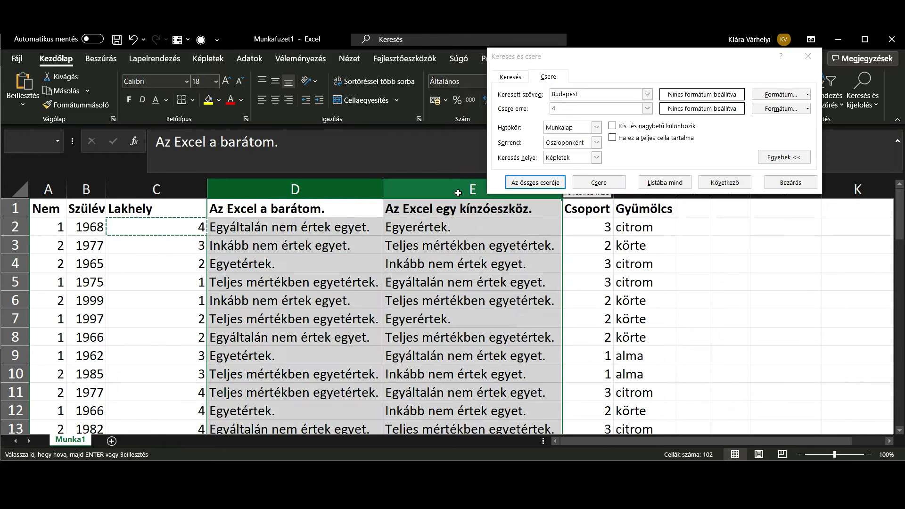
left_click_drag(607, 67, 614, 198)
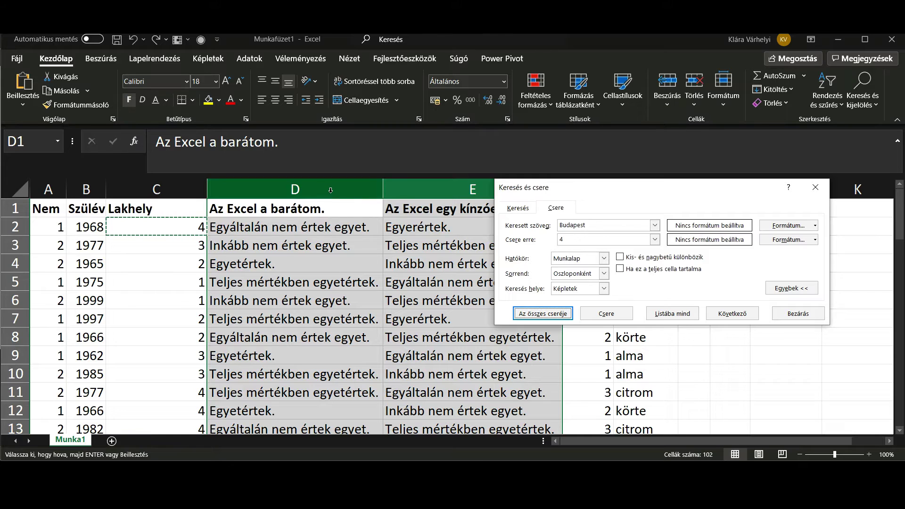
left_click_drag(596, 192, 637, 172)
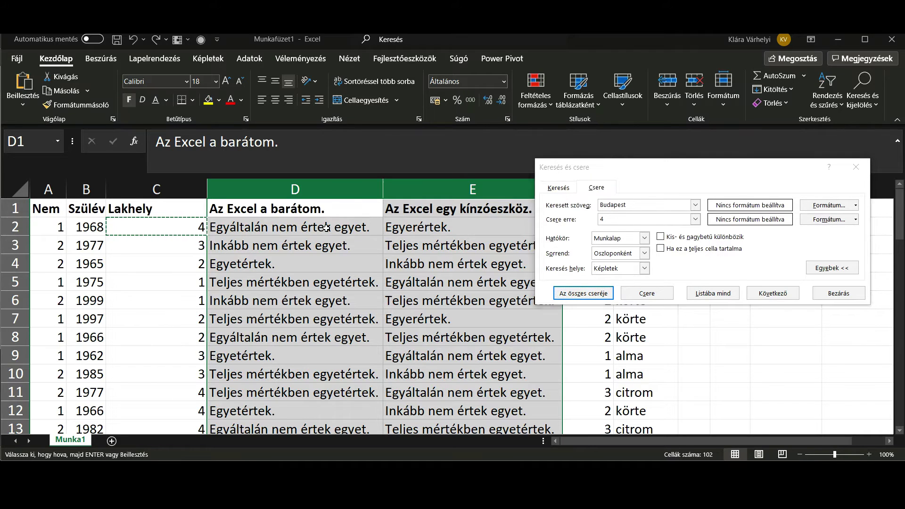
Step: Replace every "Egyáltalán nem értek egyet." in columns D:E with 1
left_click(324, 228)
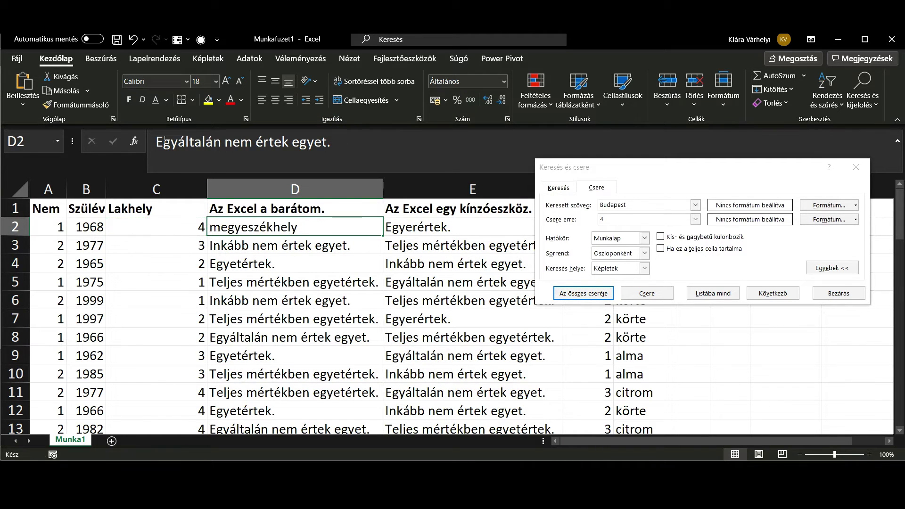
left_click(356, 147)
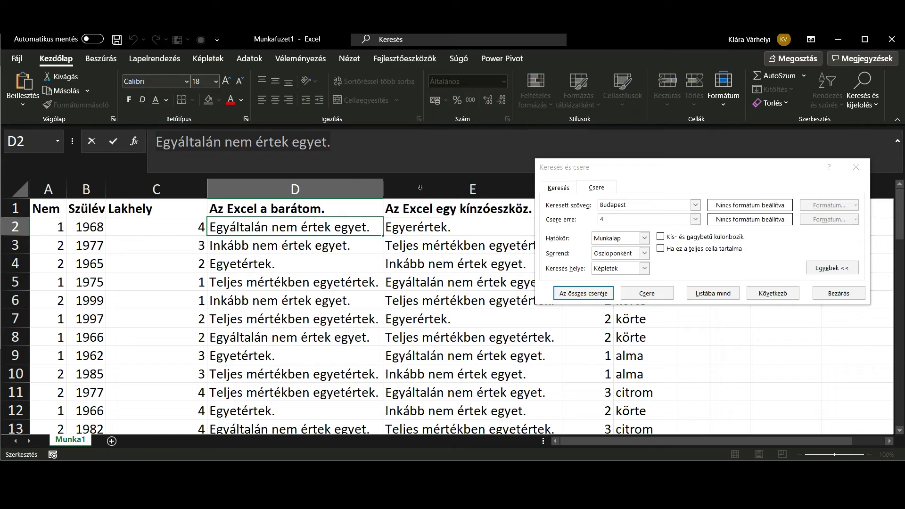
left_click(538, 203)
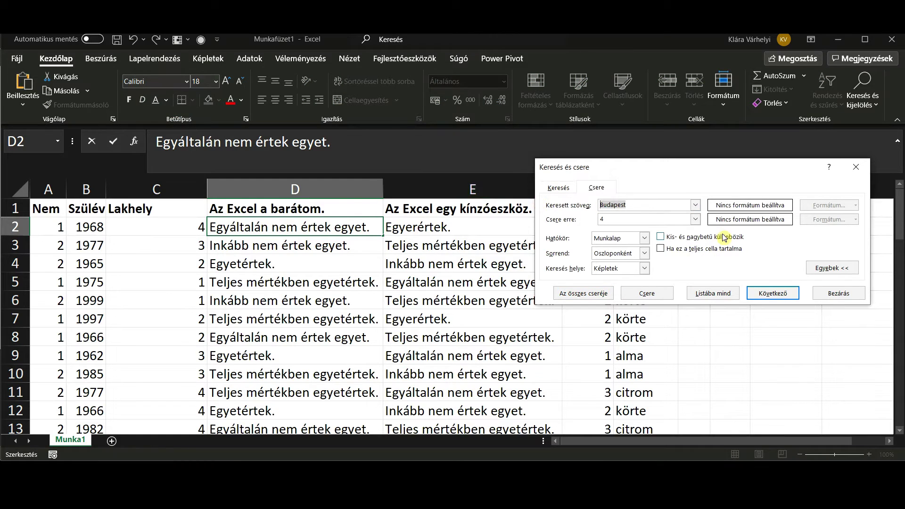
key("ctrl+v")
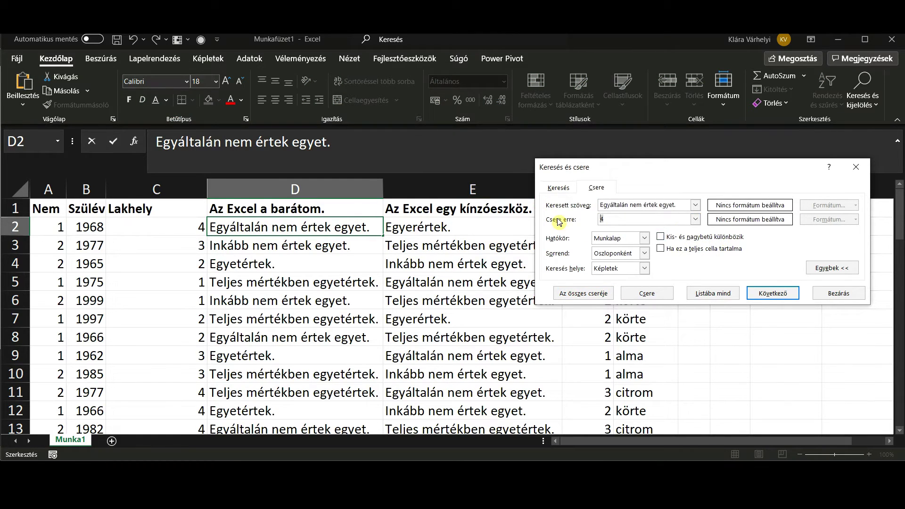
key("BackSpace")
type("1")
left_click_drag(332, 184, 443, 188)
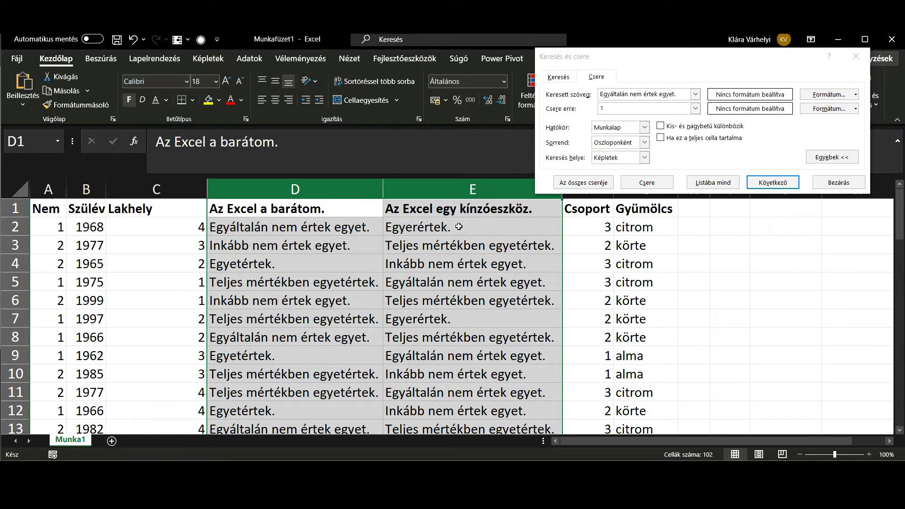
left_click(594, 184)
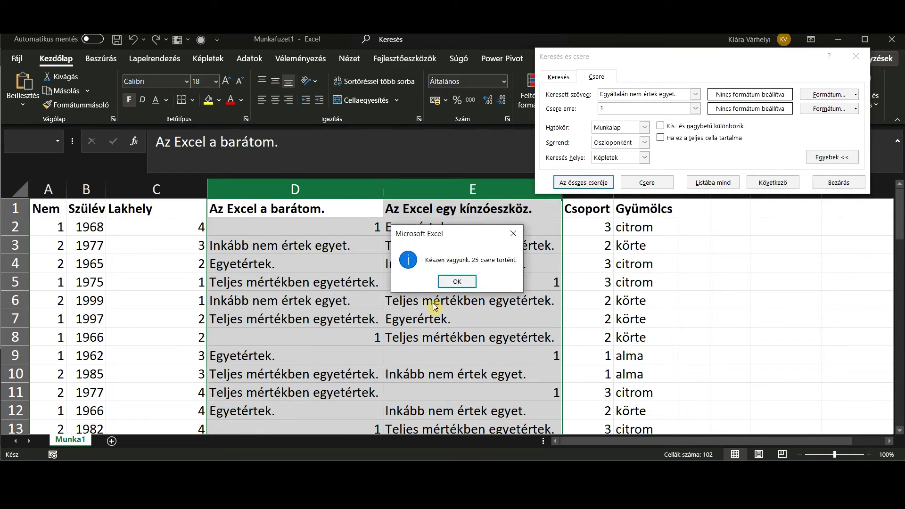
left_click(459, 280)
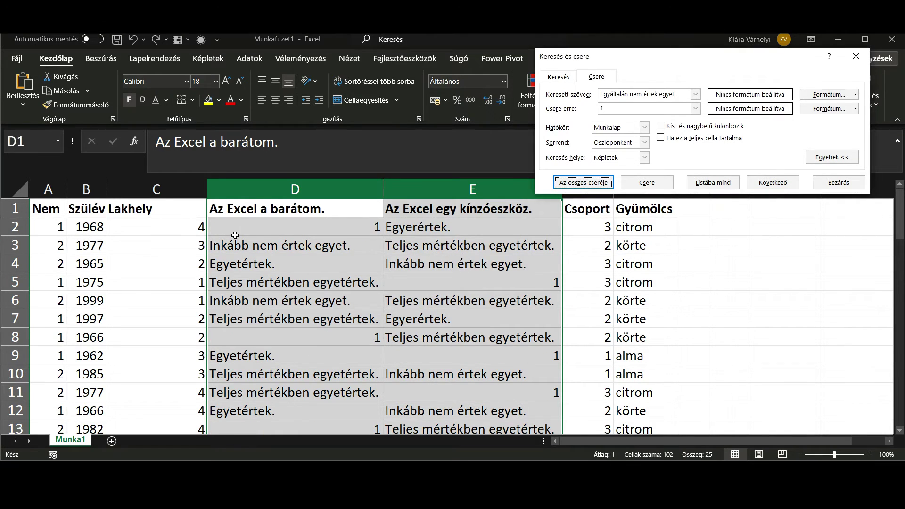
Step: Replace every "Inkább nem értek egyet." in columns D:E with 2
left_click(278, 243)
left_click_drag(311, 136, 137, 156)
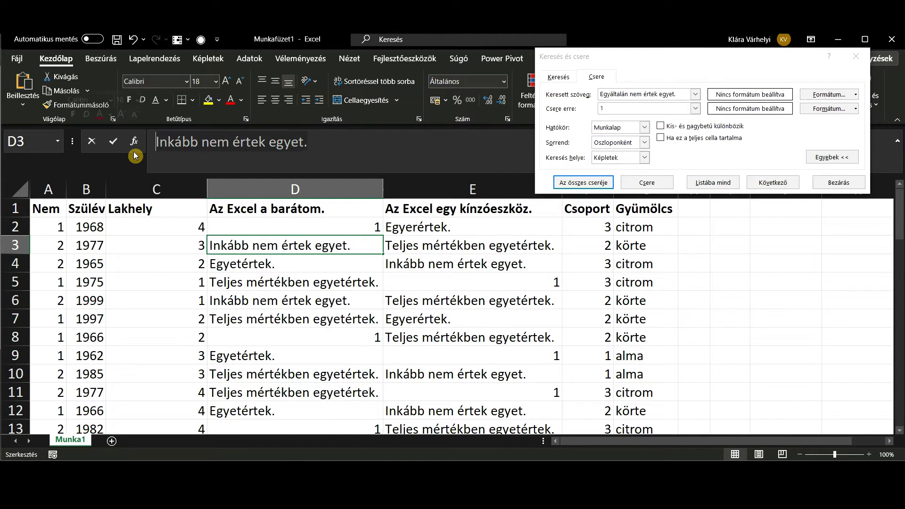
left_click(644, 92)
key("ctrl+v")
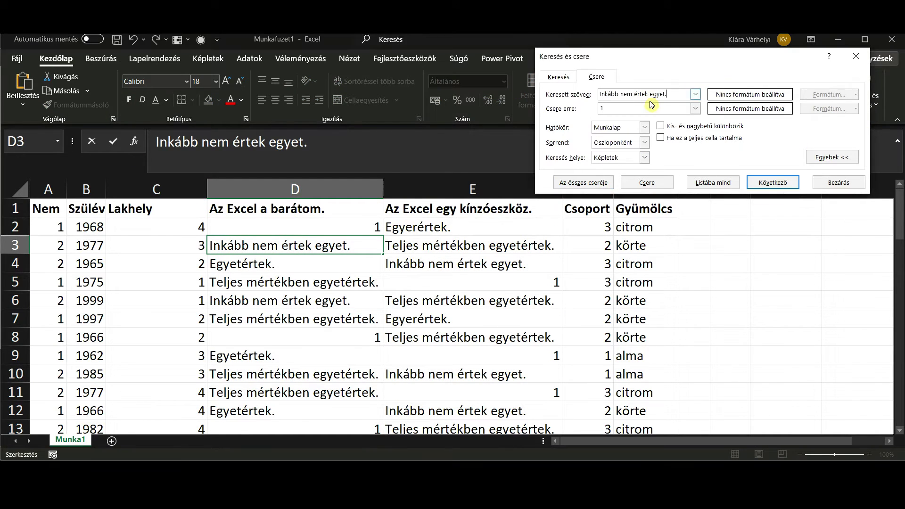
double_click(651, 106)
type("2")
left_click(596, 183)
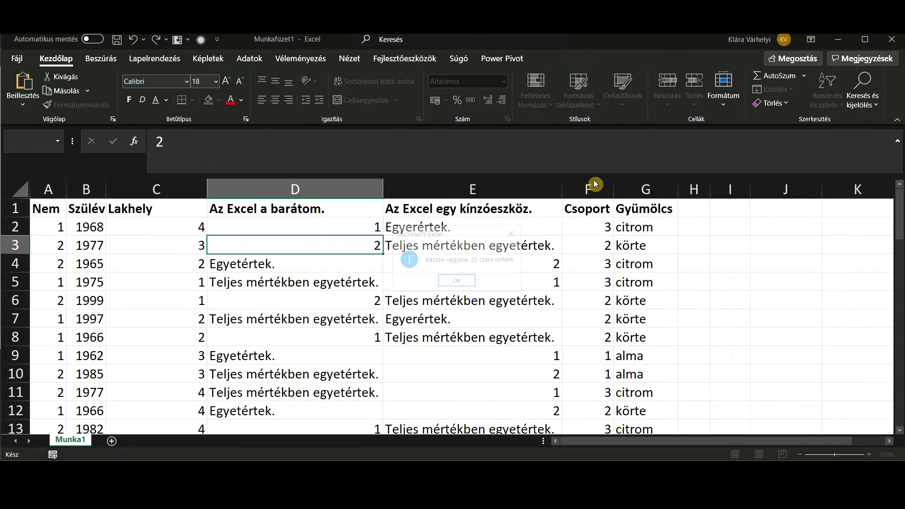
left_click(457, 279)
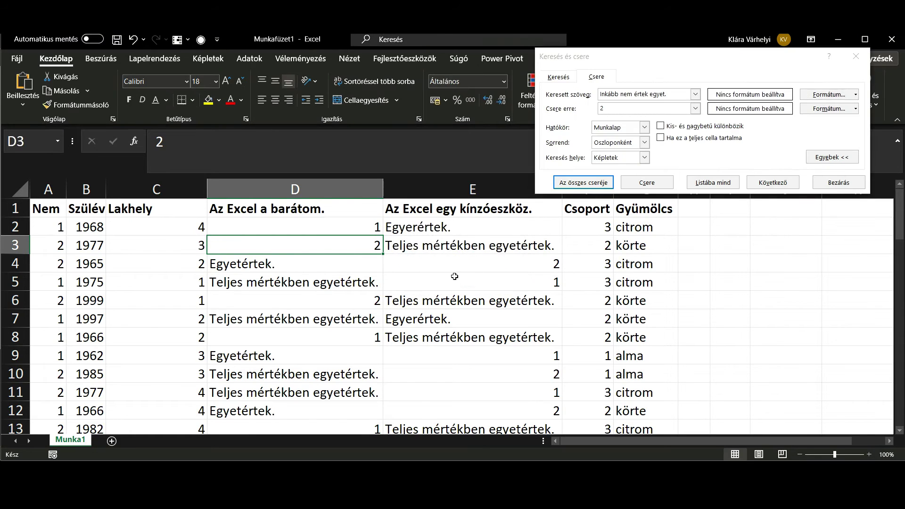
Step: Copy D4's "Egyetértek." answer into the Find what field
left_click(255, 264)
left_click_drag(226, 141, 75, 141)
key("ctrl+c")
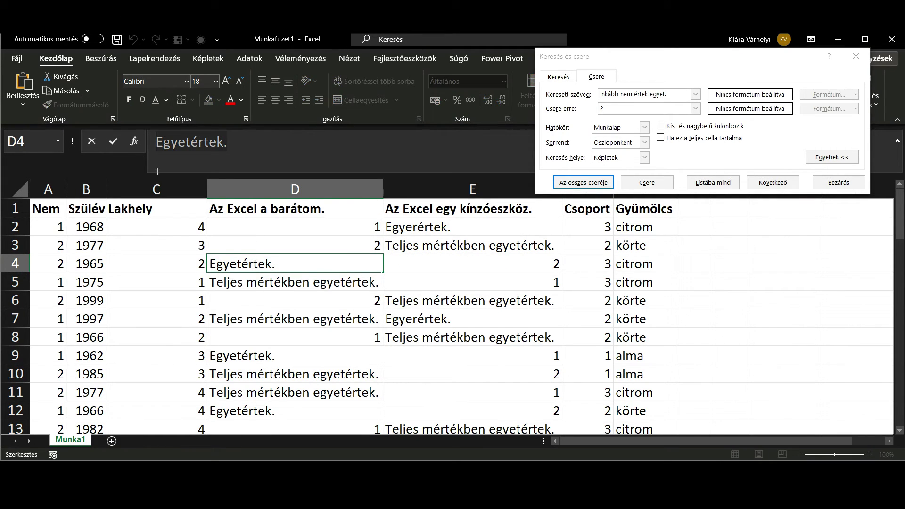
left_click(140, 151)
left_click(555, 95)
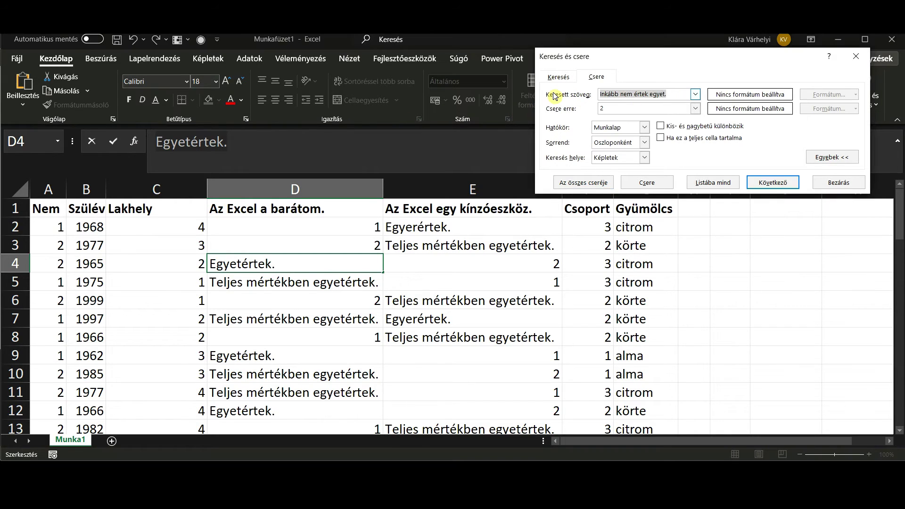
key("ctrl+v")
left_click(563, 108)
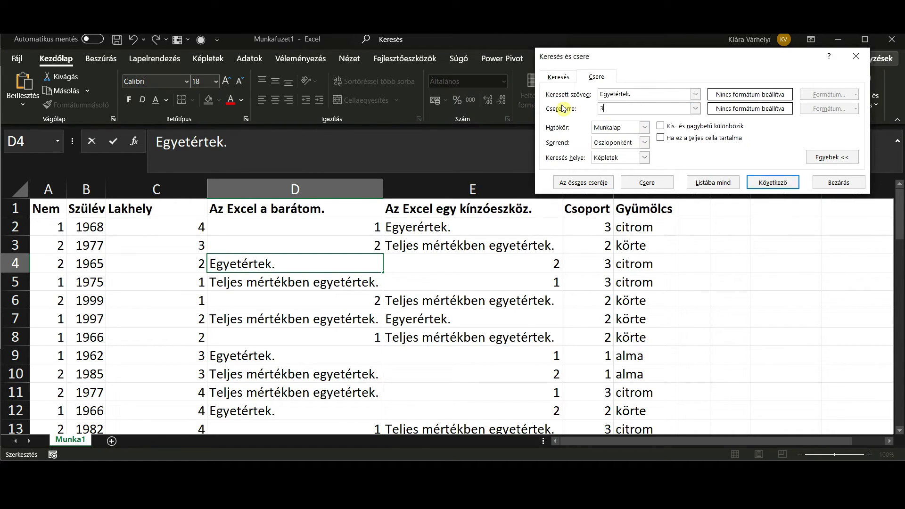
Step: Within columns D:E, replace all "Egyetértek." answers with 3
left_click_drag(295, 189, 473, 189)
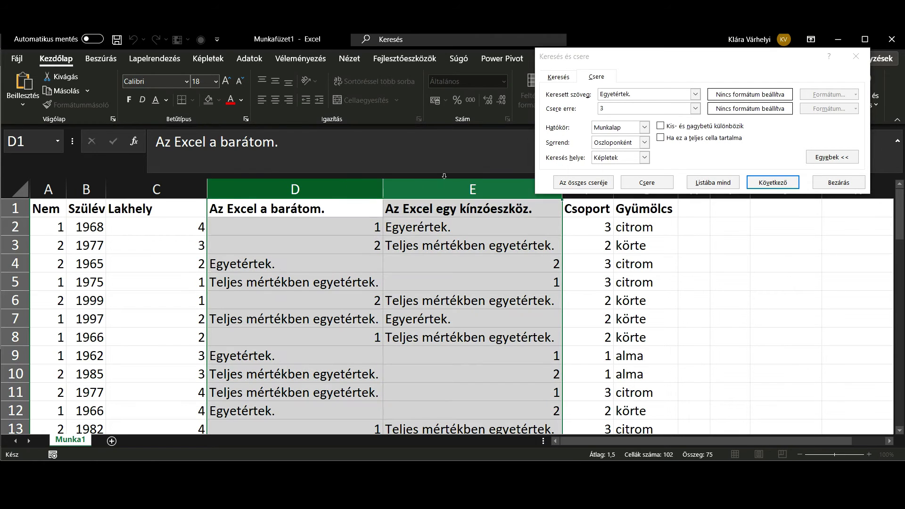
left_click(607, 182)
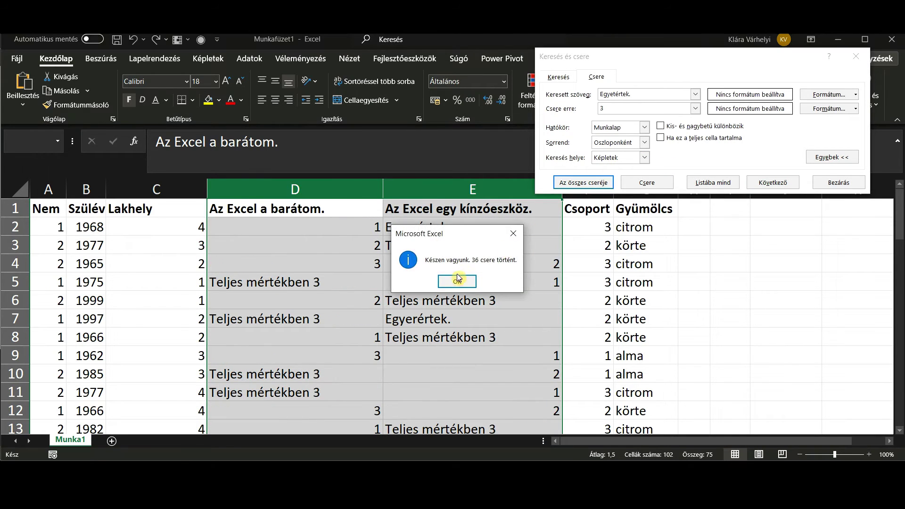
left_click(457, 282)
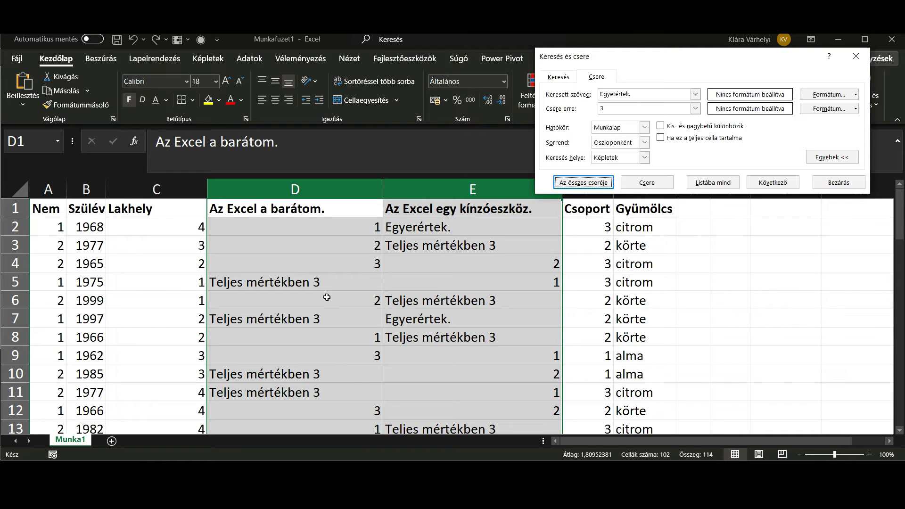
Step: Replace every "Teljes mértékben 3" answer with 4
left_click(295, 282)
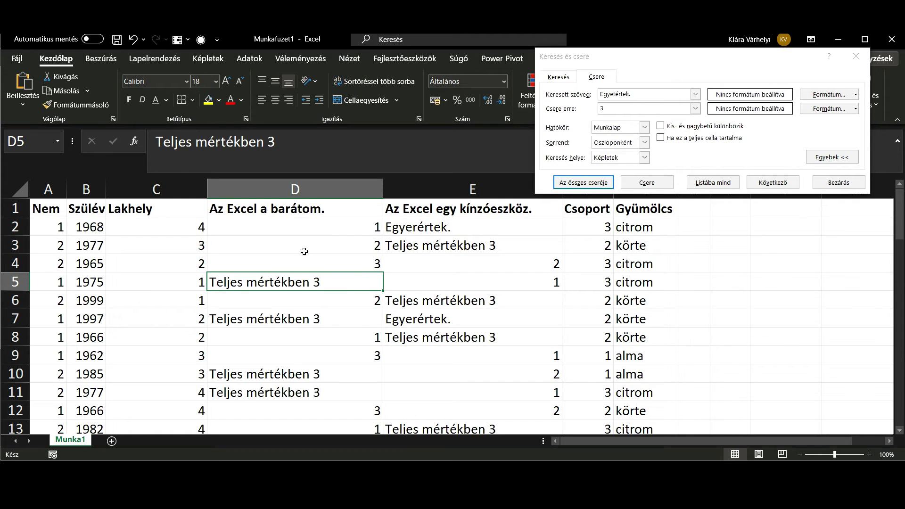
left_click_drag(278, 142, 156, 141)
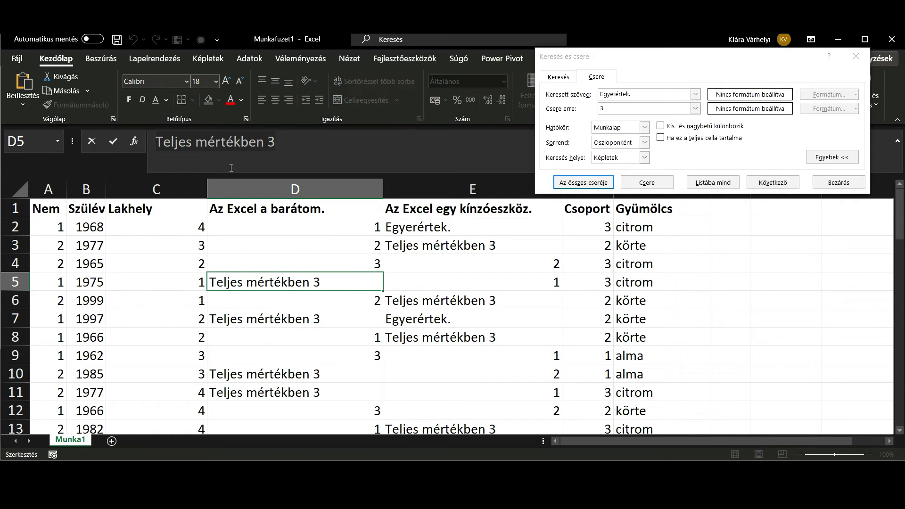
key("ctrl+c")
left_click(651, 92)
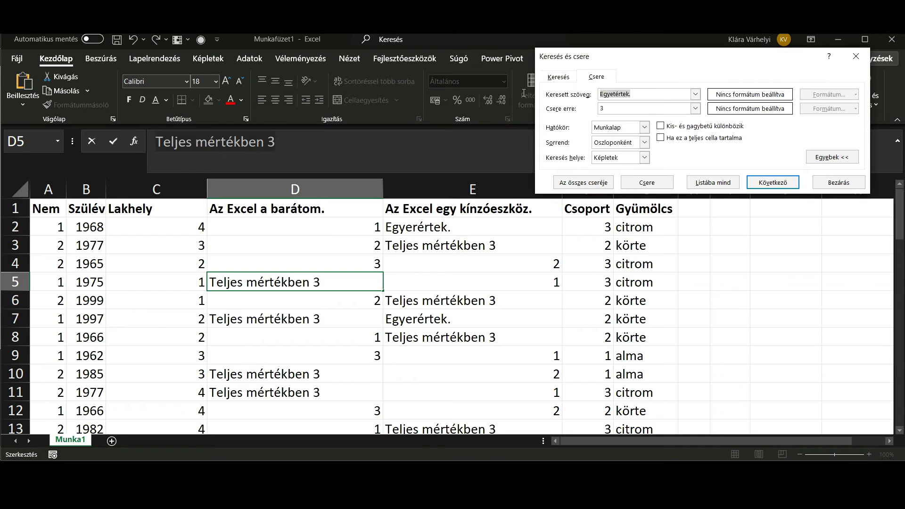
key("ctrl+v")
type("4")
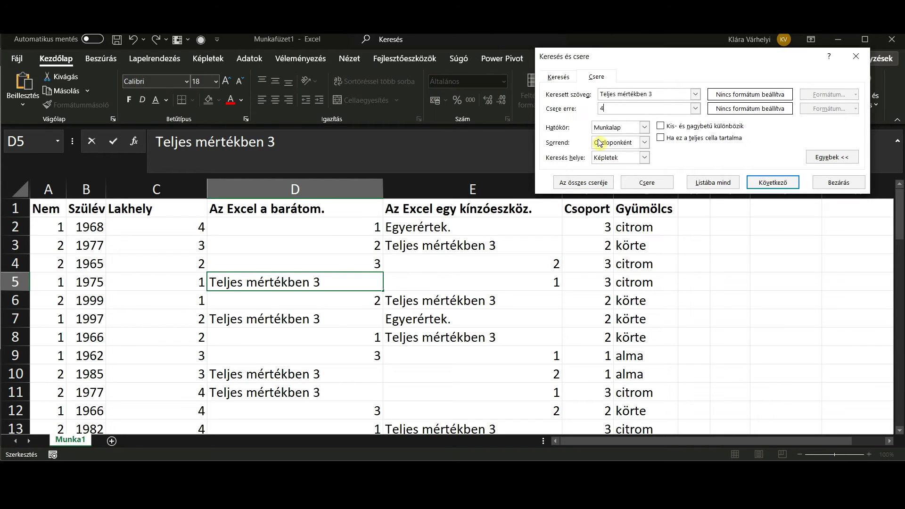
left_click(598, 186)
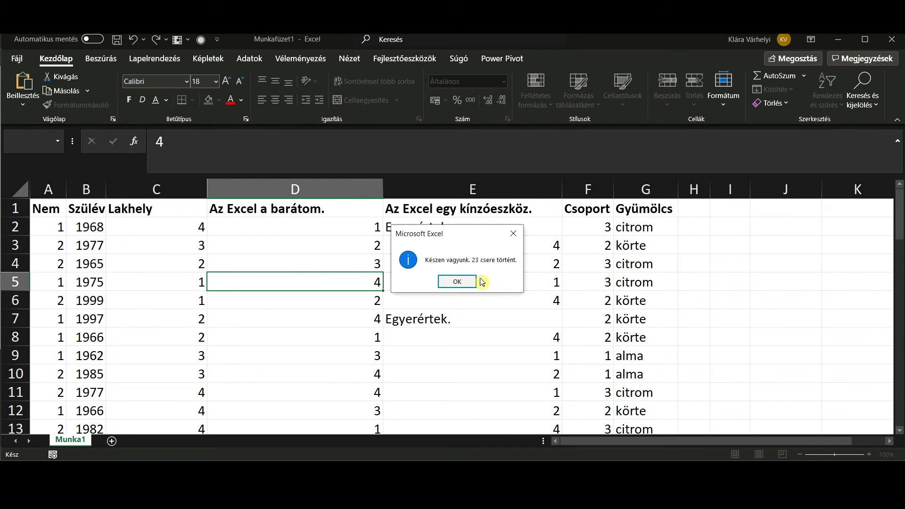
left_click(471, 281)
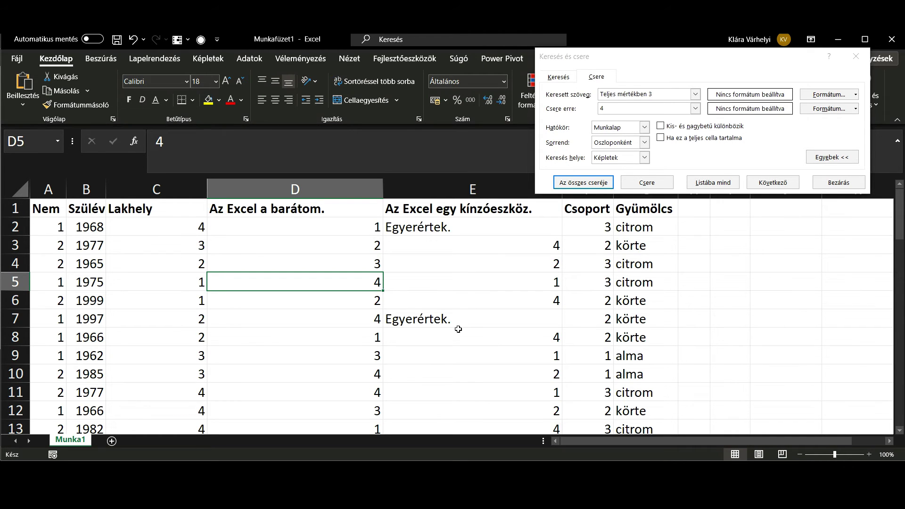
Step: Scroll down and back up to check the recoded answers
scroll(481, 304, "down", 2)
scroll(480, 304, "down", 4)
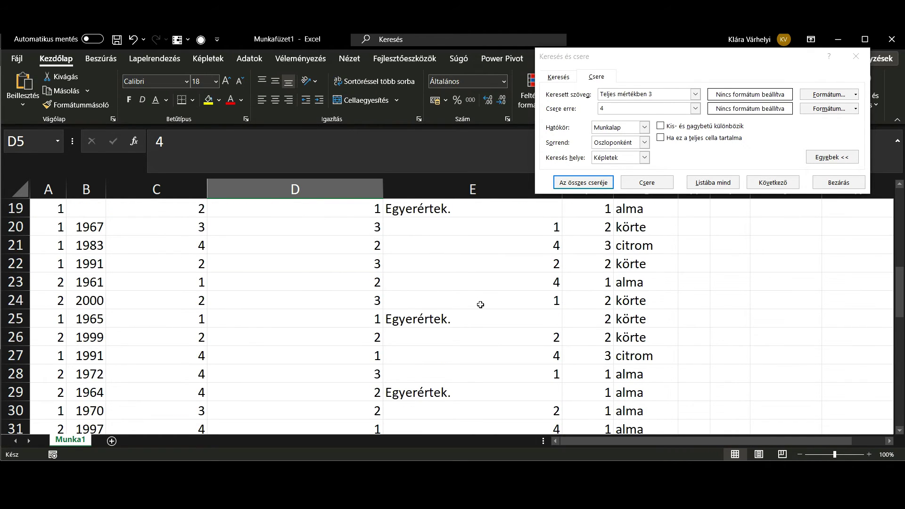
scroll(480, 304, "down", 4)
scroll(480, 305, "up", 4)
scroll(480, 304, "up", 5)
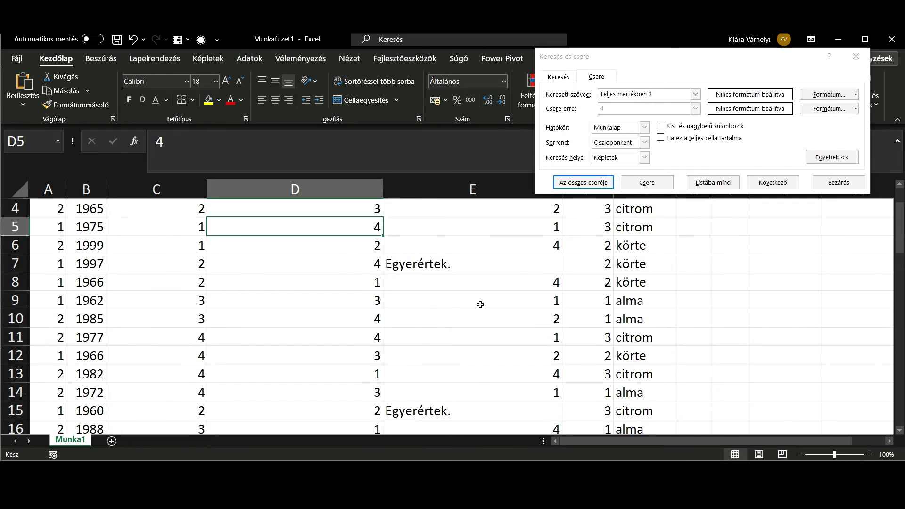
scroll(480, 304, "up", 1)
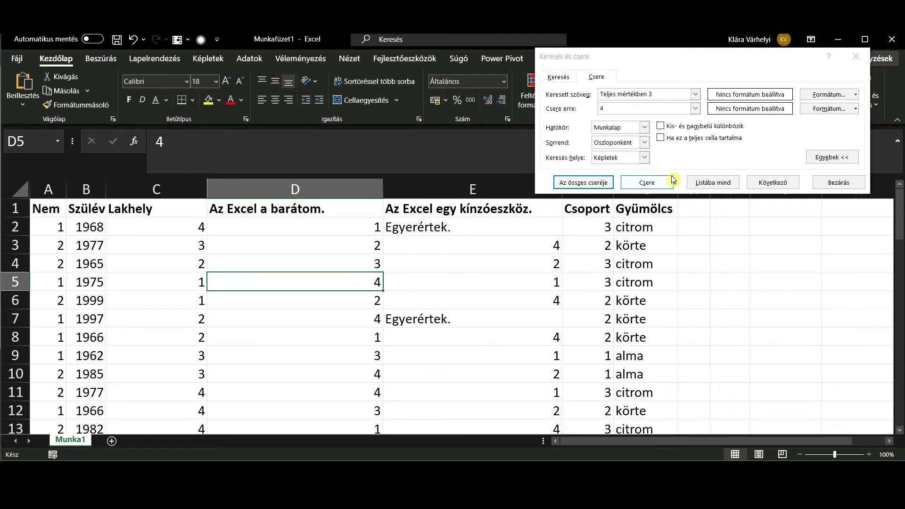
Step: Undo two replacements, then set up replacing whole-cell "Egyetértek." with 3
left_click(134, 41)
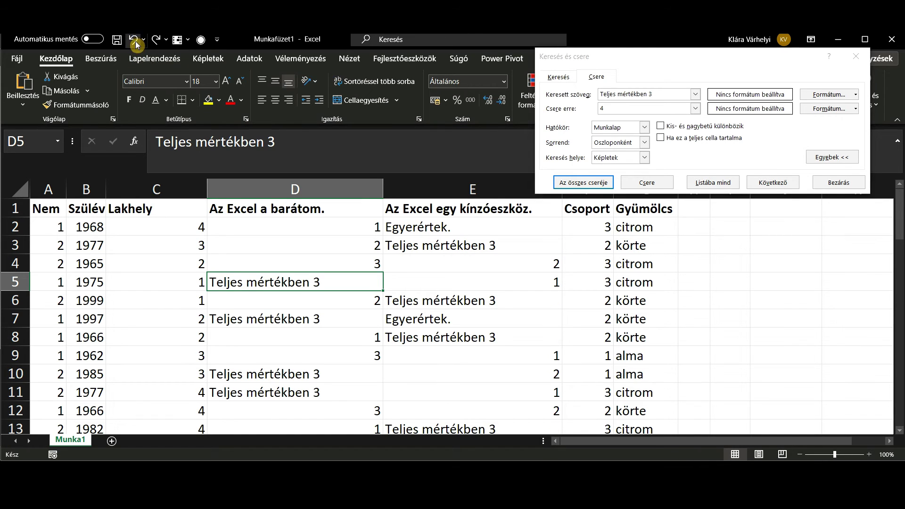
left_click(134, 41)
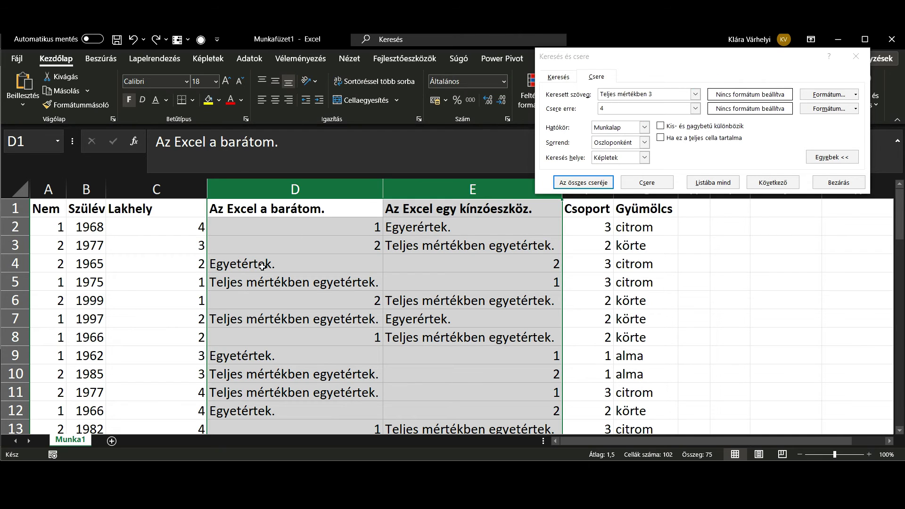
left_click(262, 267)
left_click(268, 149)
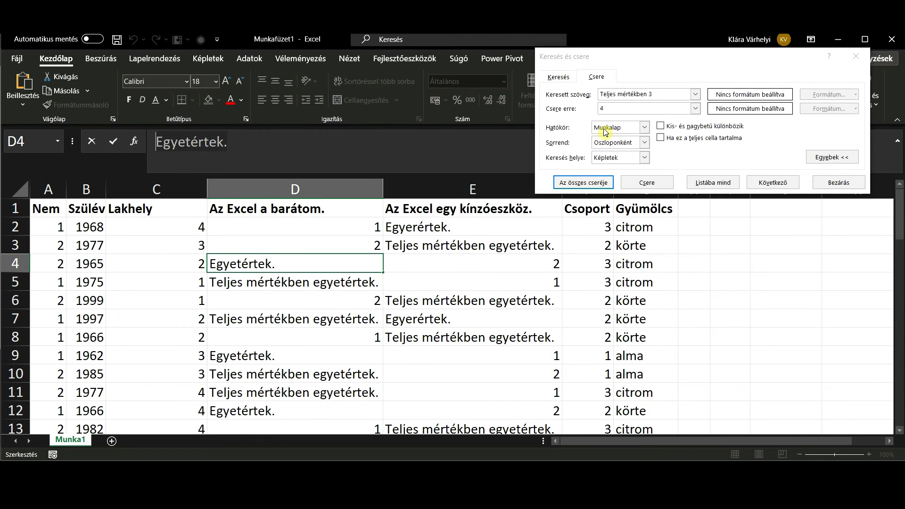
left_click(577, 93)
key("ctrl+v")
key("Tab")
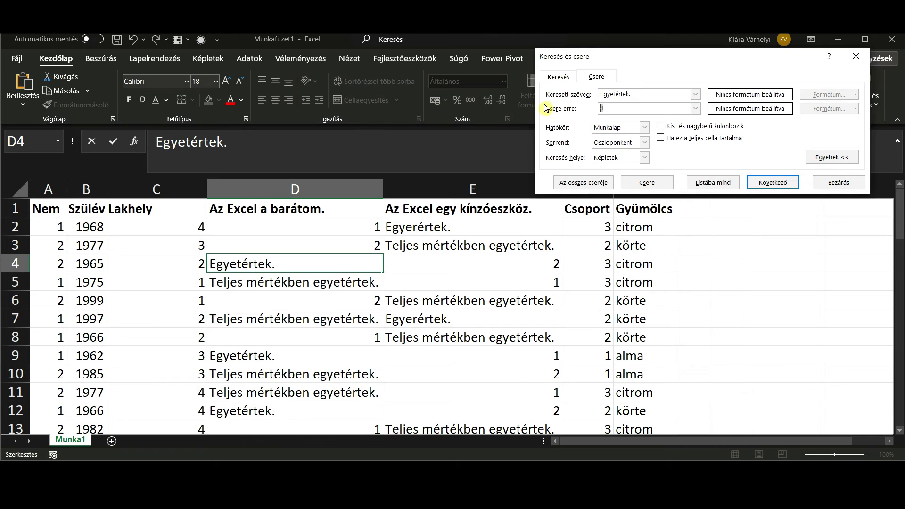
type("3")
left_click(662, 140)
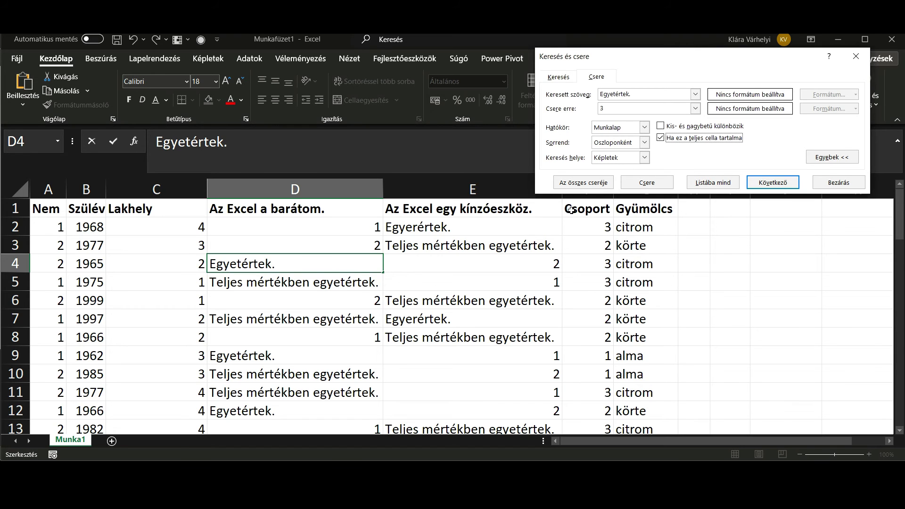
Step: Replace whole-cell "Egyetértek." with 3, then "Teljes mértékben egyetértek." with 4
left_click(593, 183)
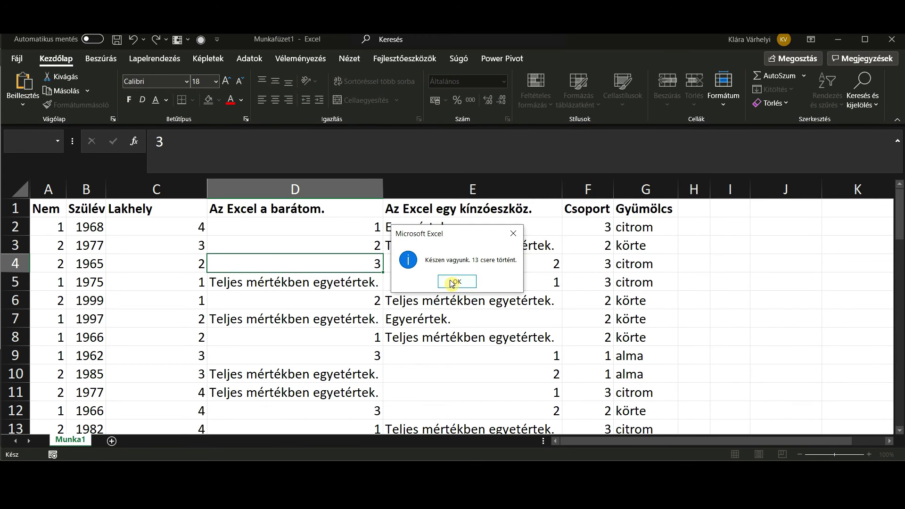
left_click(455, 281)
left_click(338, 282)
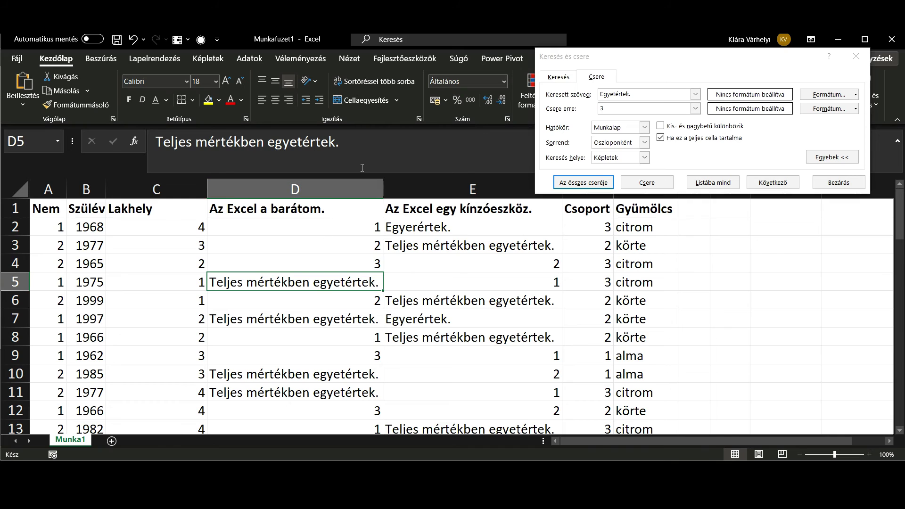
left_click_drag(366, 150, 156, 142)
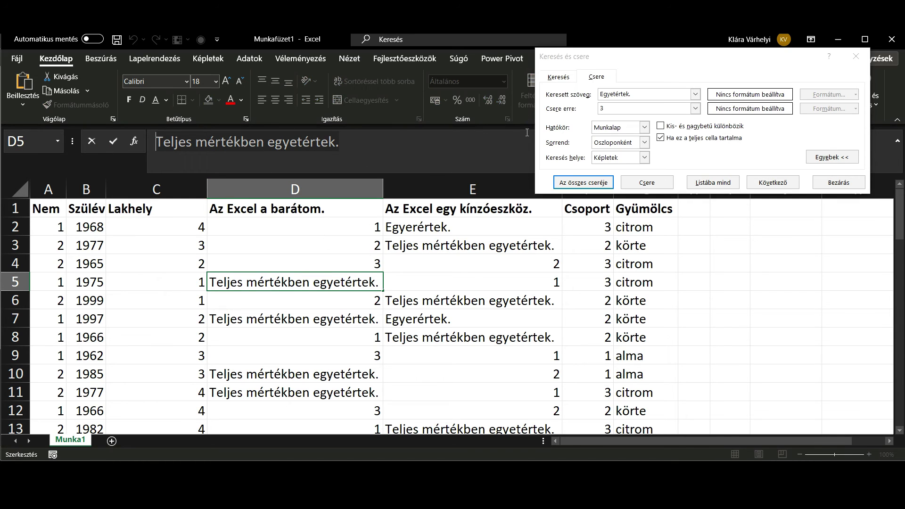
key("ctrl+c")
left_click(632, 98)
key("ctrl+v")
key("Tab")
type("4")
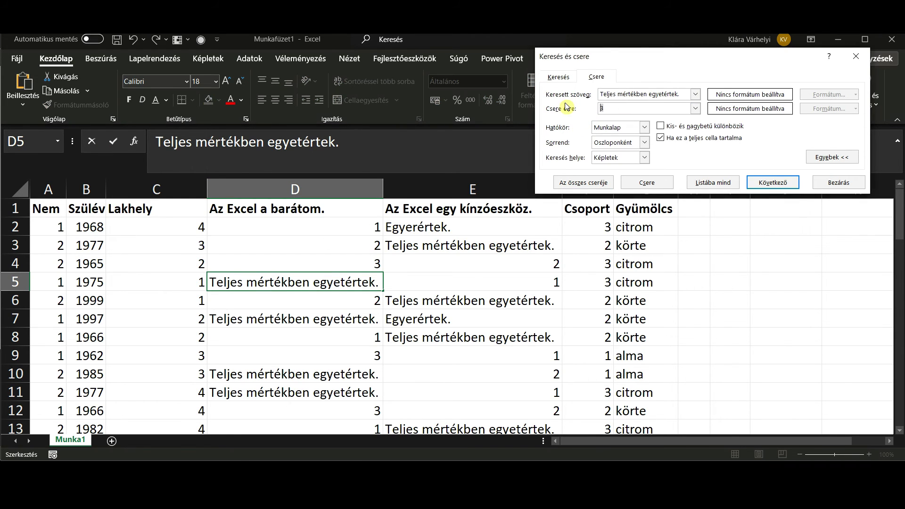
left_click(596, 182)
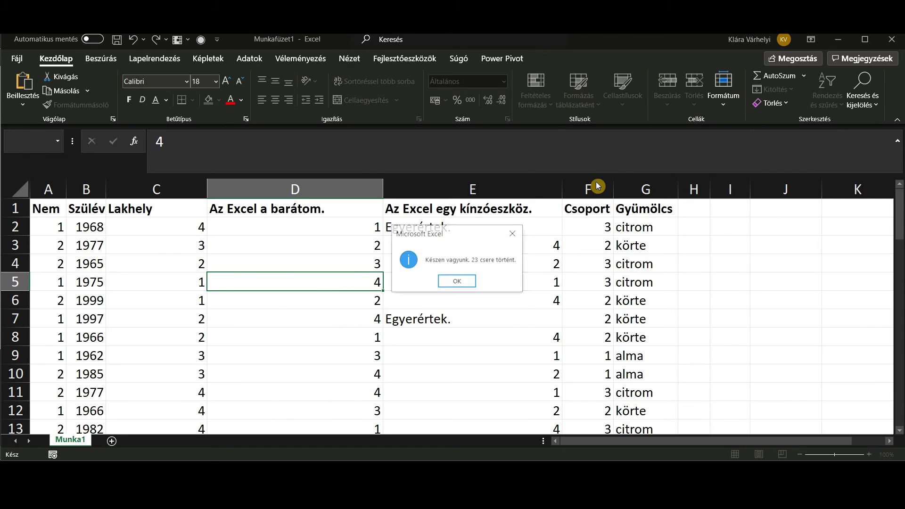
left_click(457, 281)
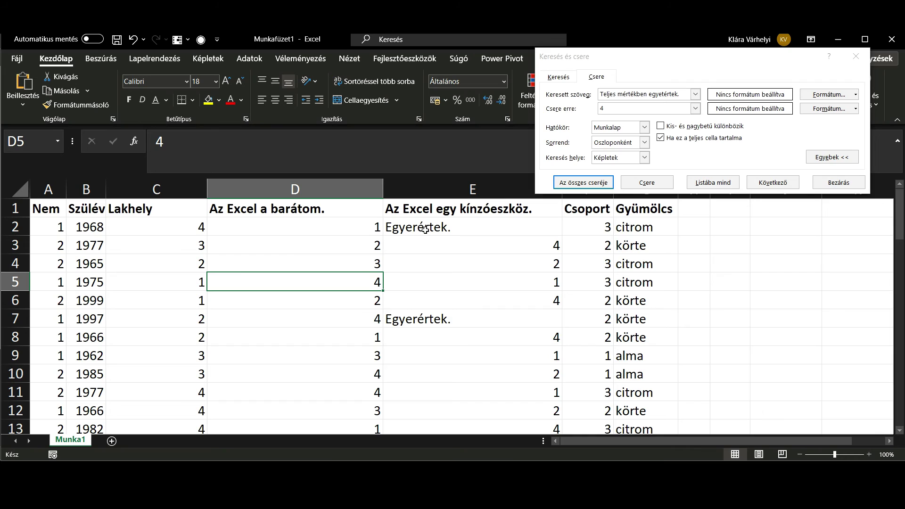
left_click(443, 229)
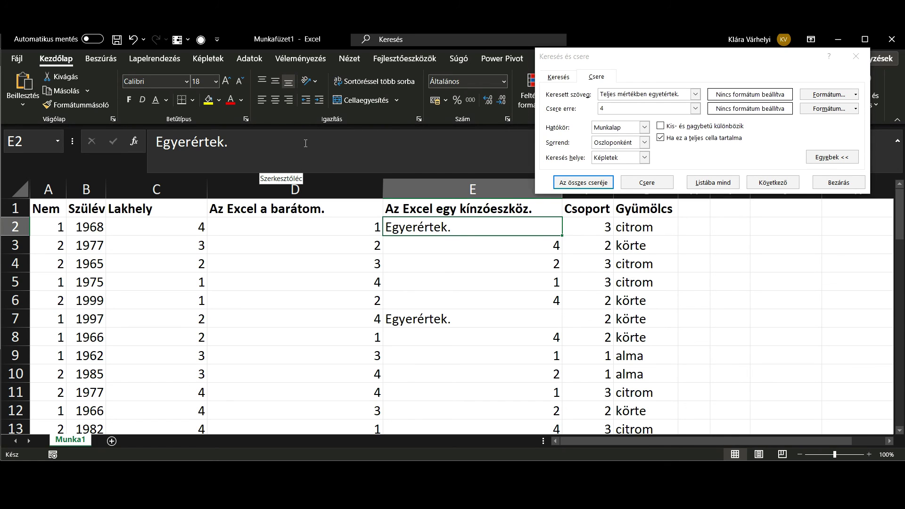
Step: Replace all 14 misspelled "Egyerértek." answers in column E with 3
left_click_drag(306, 143, 3, 113)
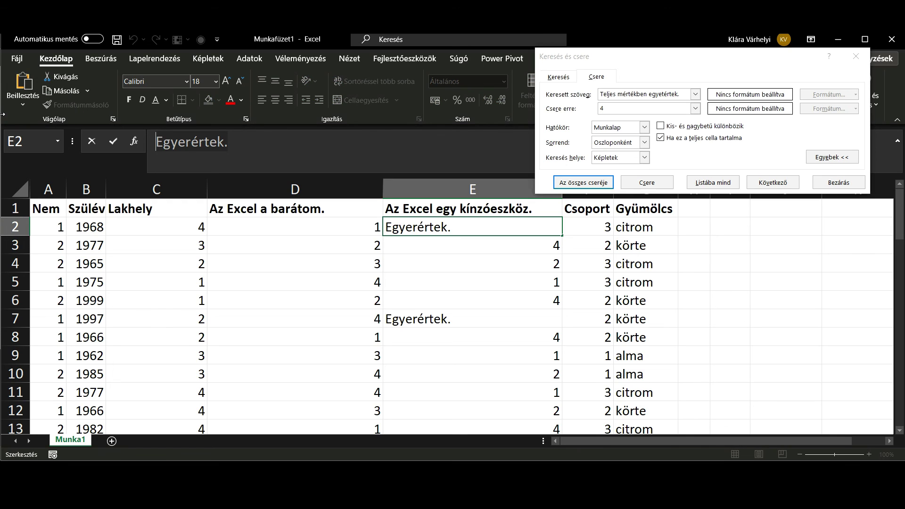
left_click(683, 95)
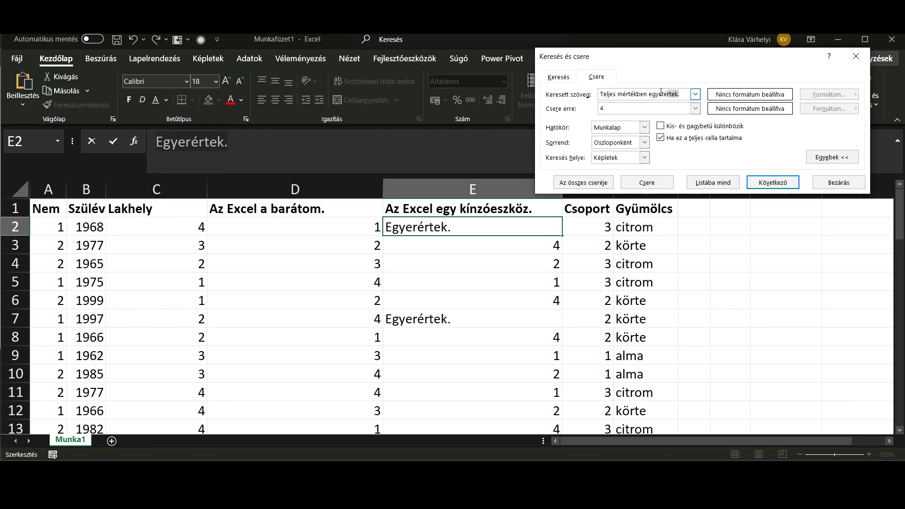
key("ctrl+v")
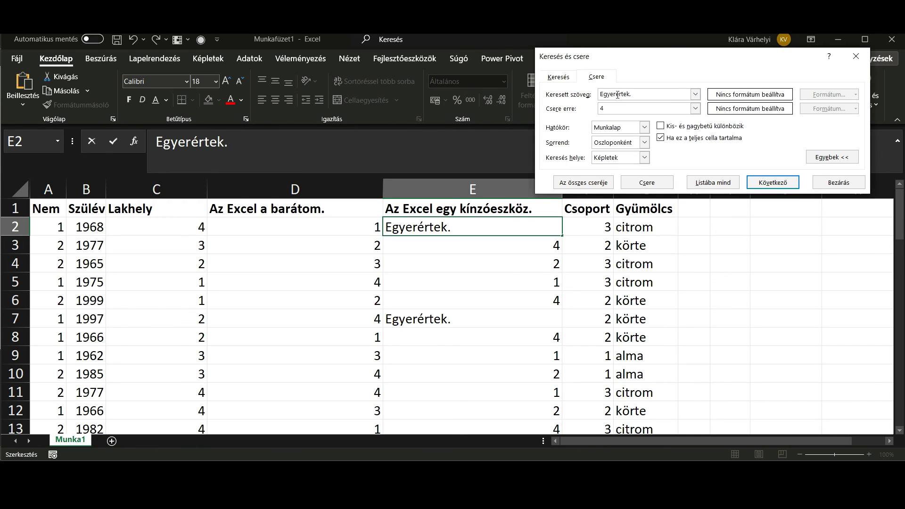
key("Tab")
left_click(582, 183)
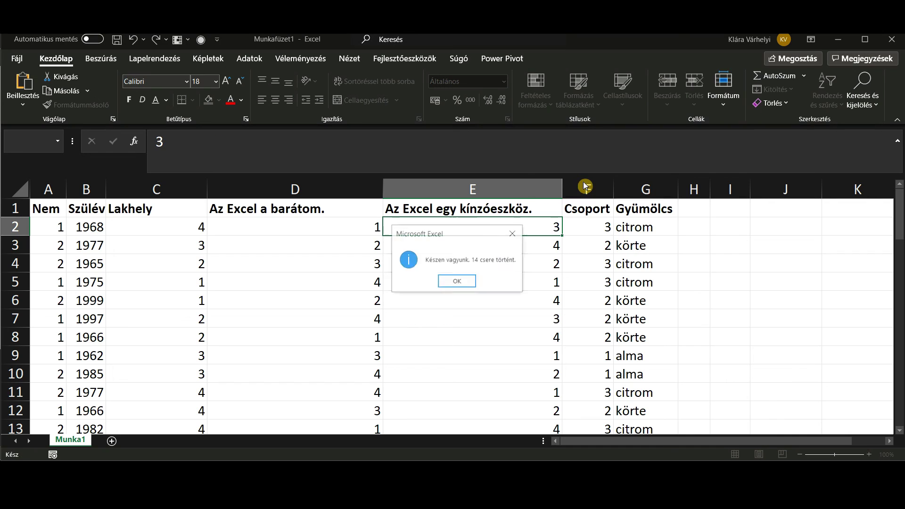
left_click(457, 281)
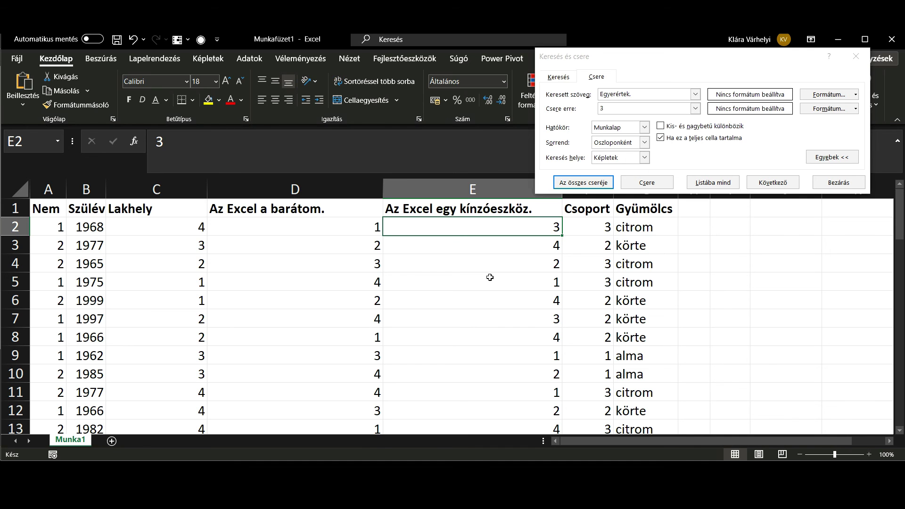
scroll(490, 278, "down", 1)
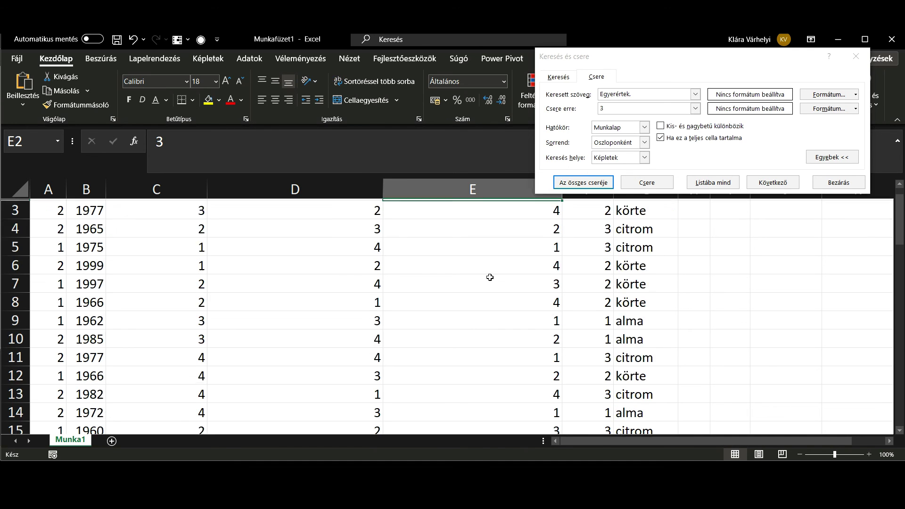
scroll(490, 277, "down", 5)
scroll(489, 277, "down", 4)
scroll(489, 277, "down", 5)
scroll(490, 277, "down", 3)
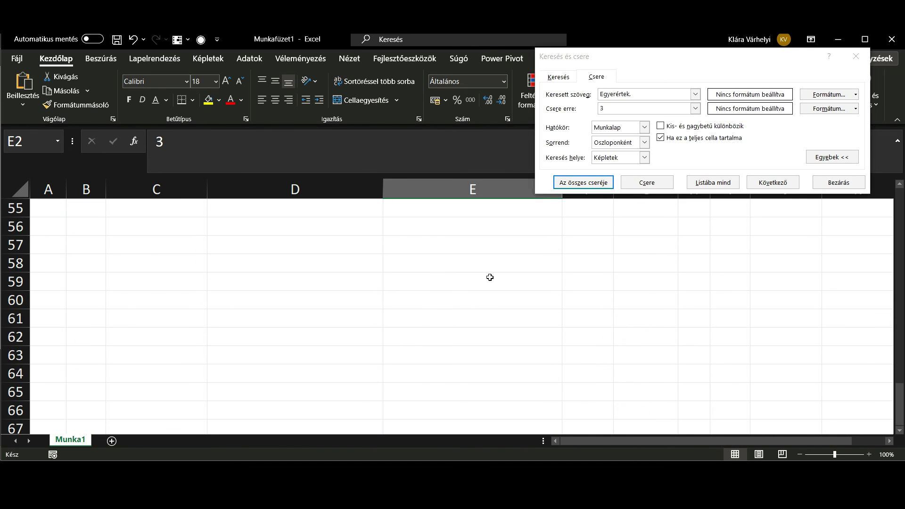
scroll(490, 277, "up", 3)
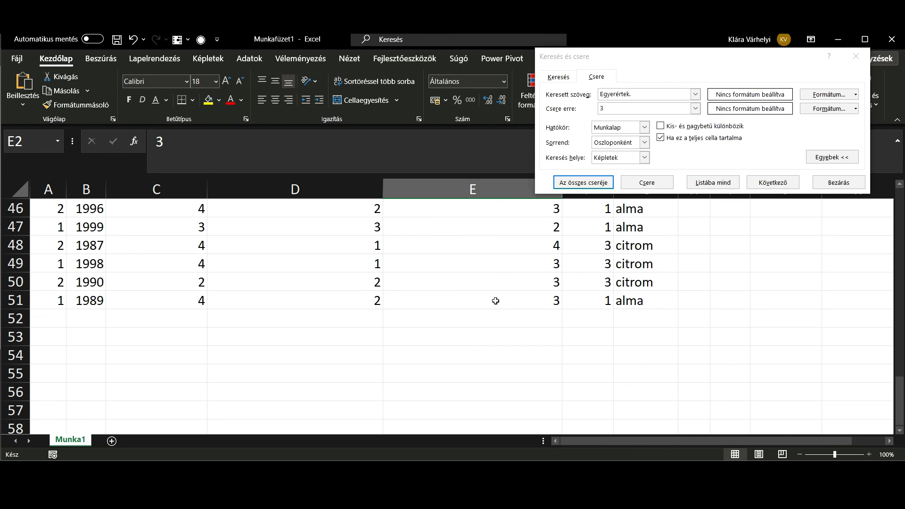
scroll(495, 300, "up", 3)
scroll(495, 301, "up", 1)
scroll(495, 301, "up", 6)
scroll(496, 300, "up", 5)
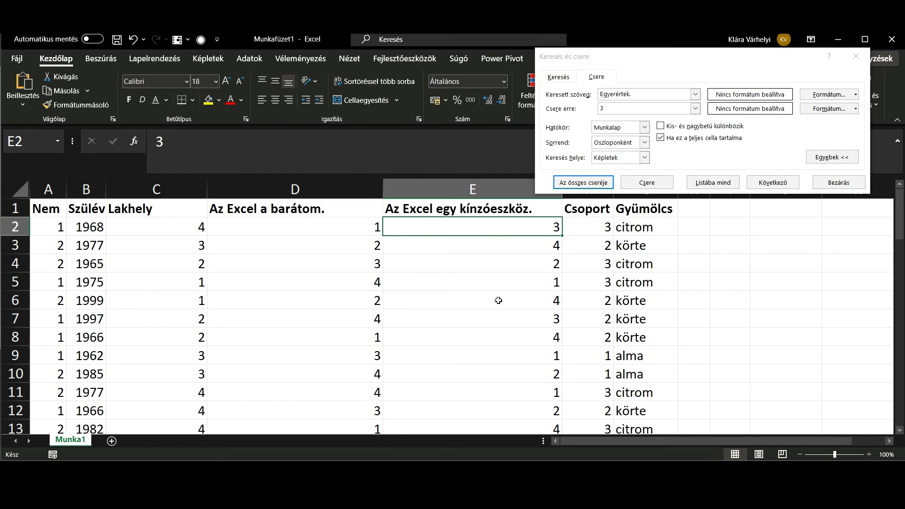
scroll(498, 300, "down", 5)
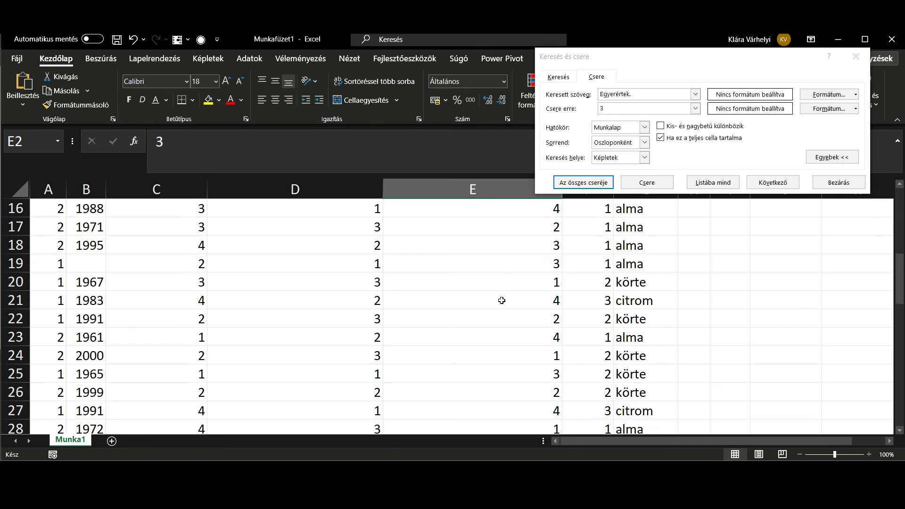
scroll(500, 301, "down", 7)
scroll(502, 300, "down", 5)
scroll(501, 300, "up", 12)
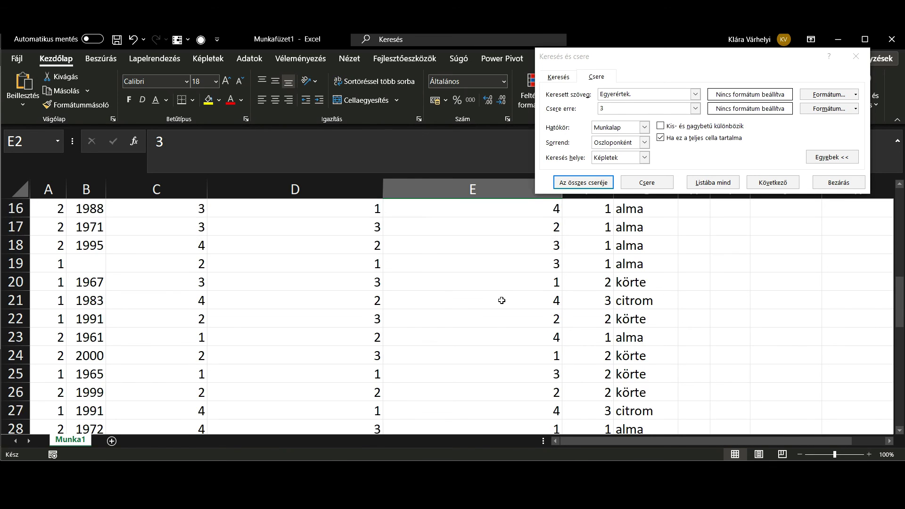